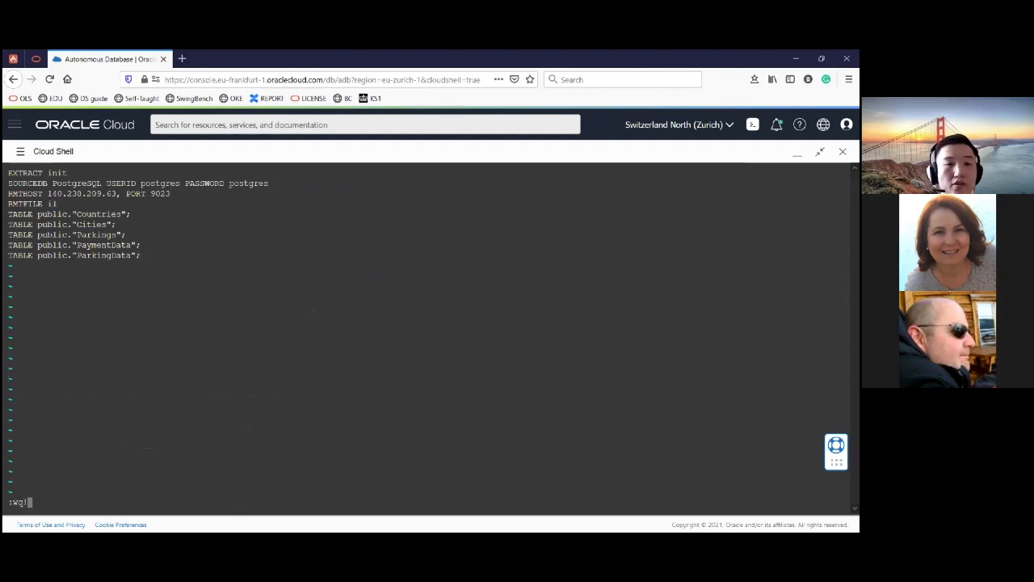
- Save the init parameter file and add the init extract with the sourceistable option
key(Return)
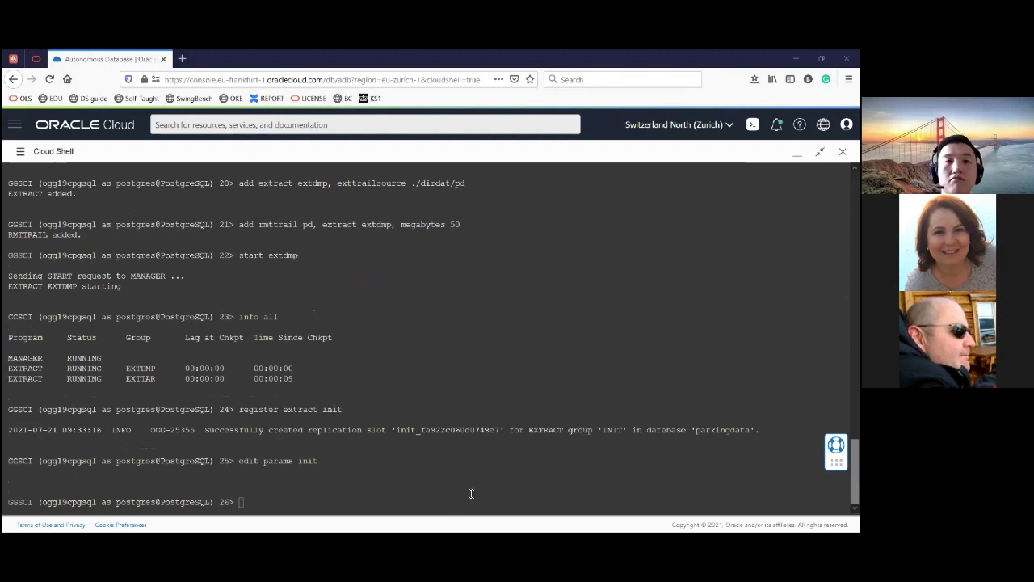
click(332, 472)
text(add extract init, sourceistable)
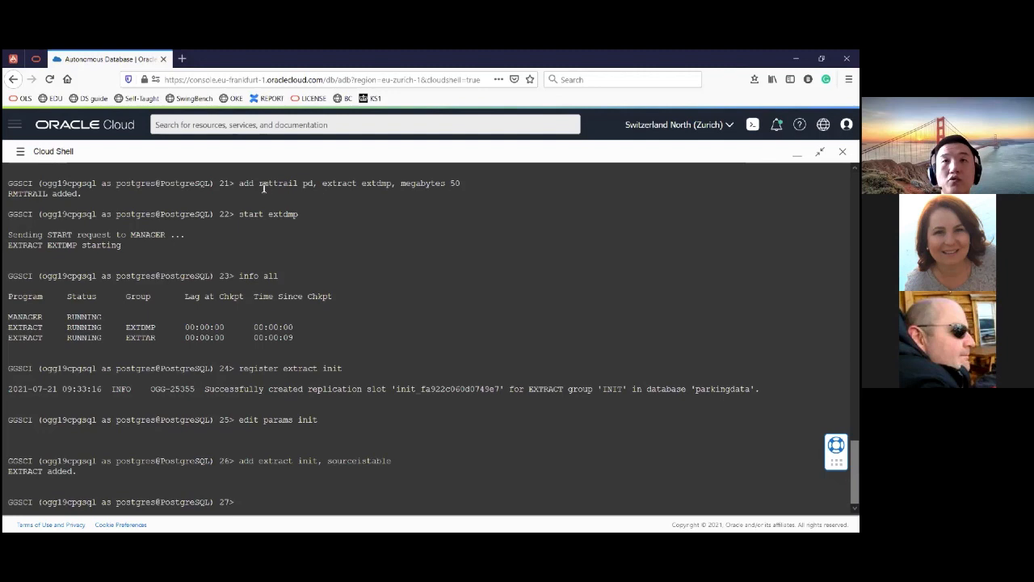
- Start the init extract and check its status with info init
scroll(294, 206, up, 1)
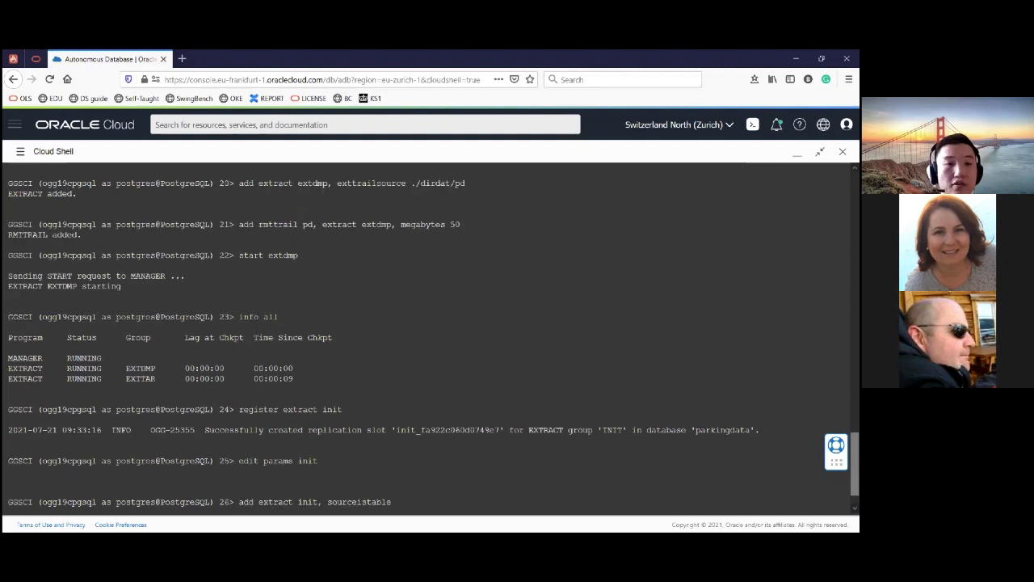
scroll(402, 445, down, 1)
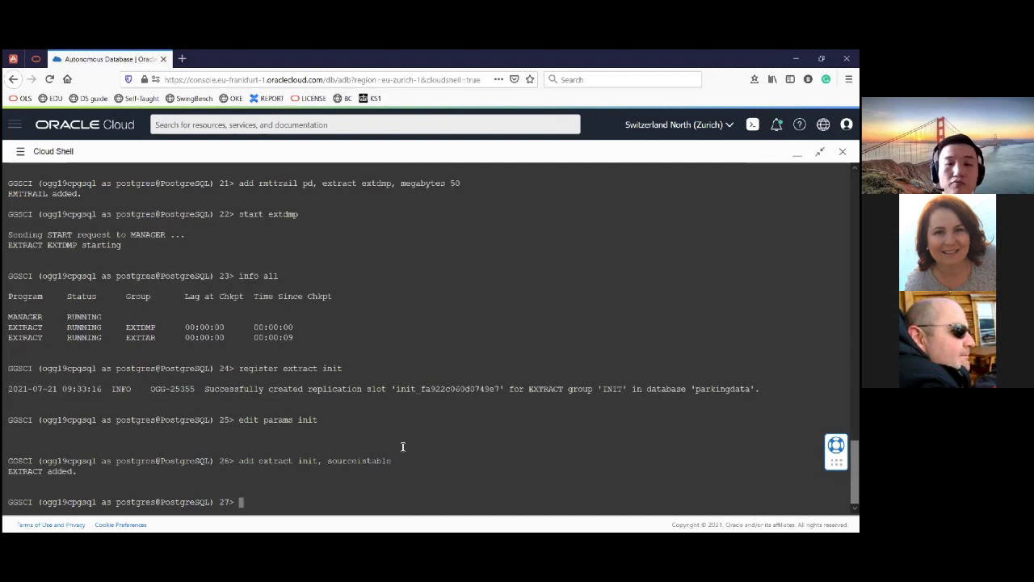
text(start init)
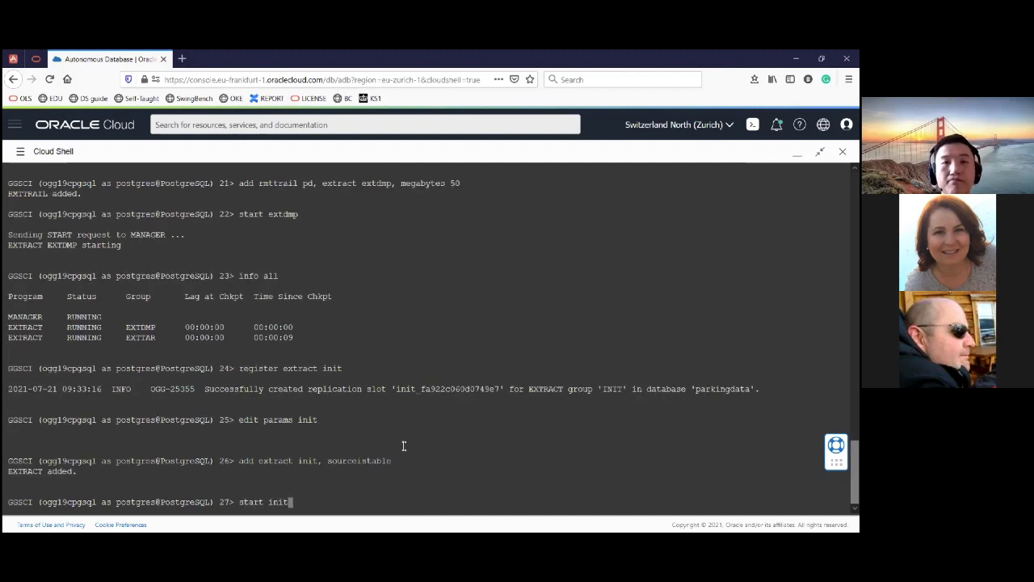
key(Return)
text(info init)
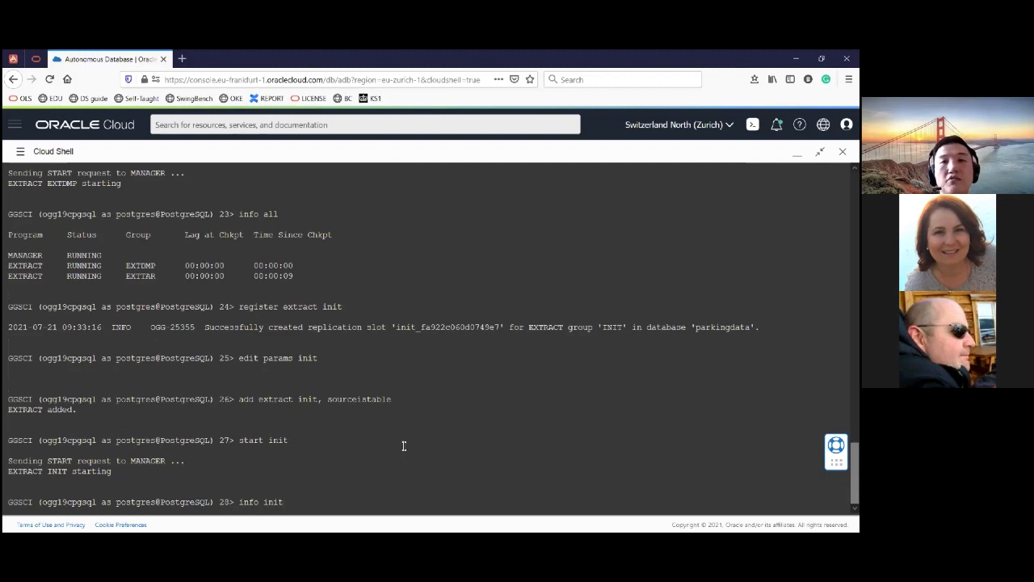
key(Return)
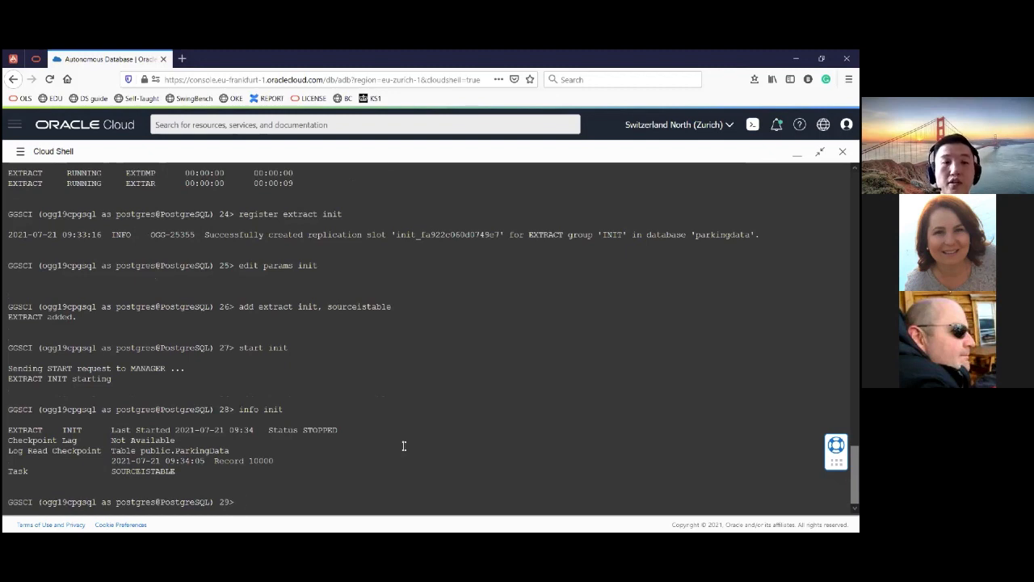
- View the init extract's report through to the per-table insert statistics
text(view)
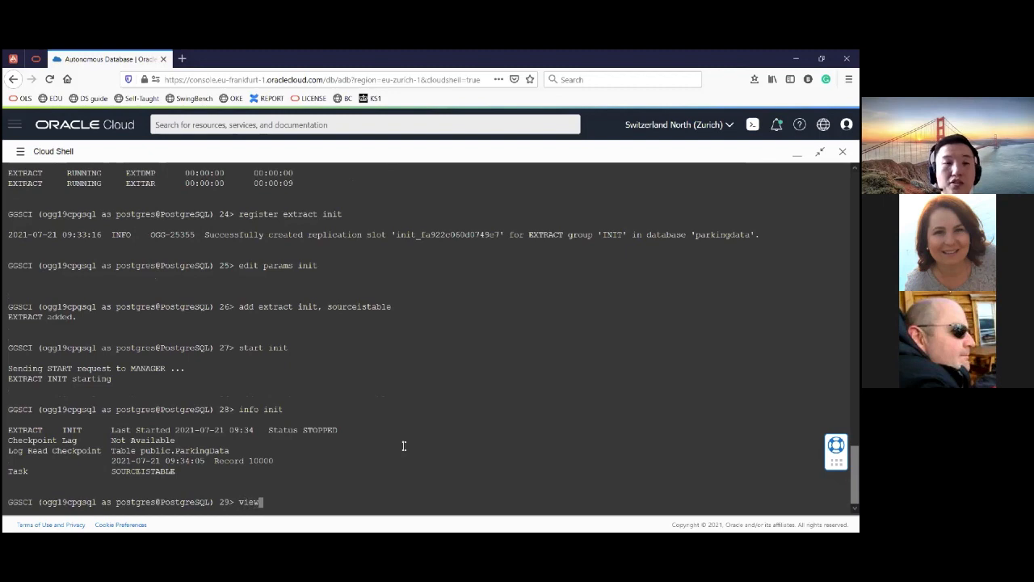
text( report )
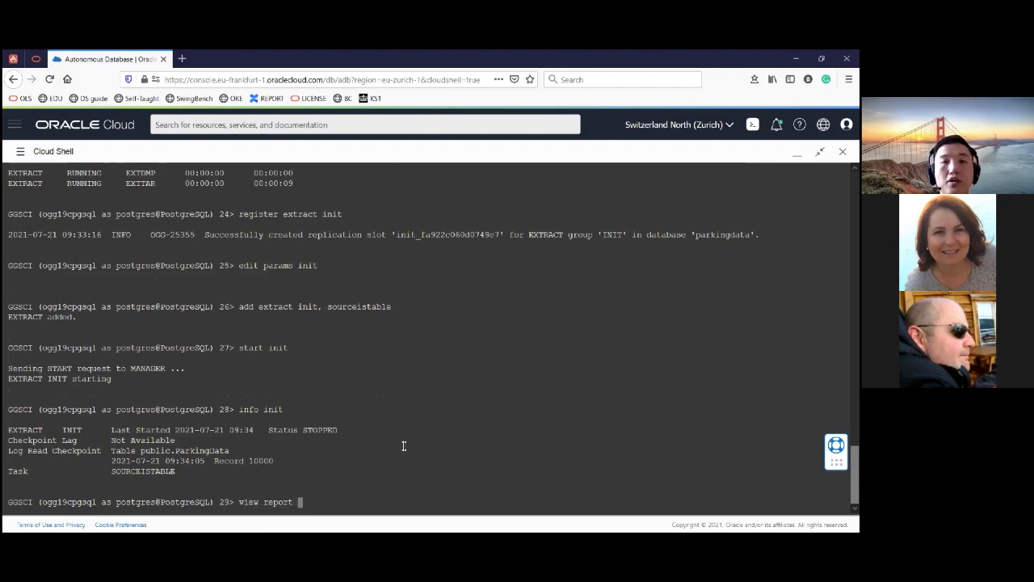
text(init)
key(Return)
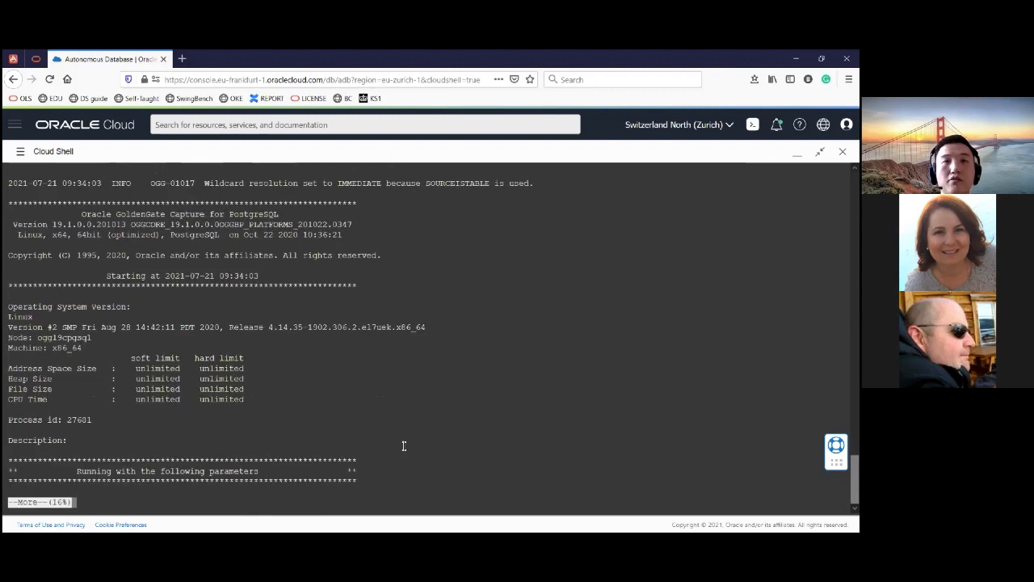
key(space)
key(space)
scroll(230, 233, up, 1)
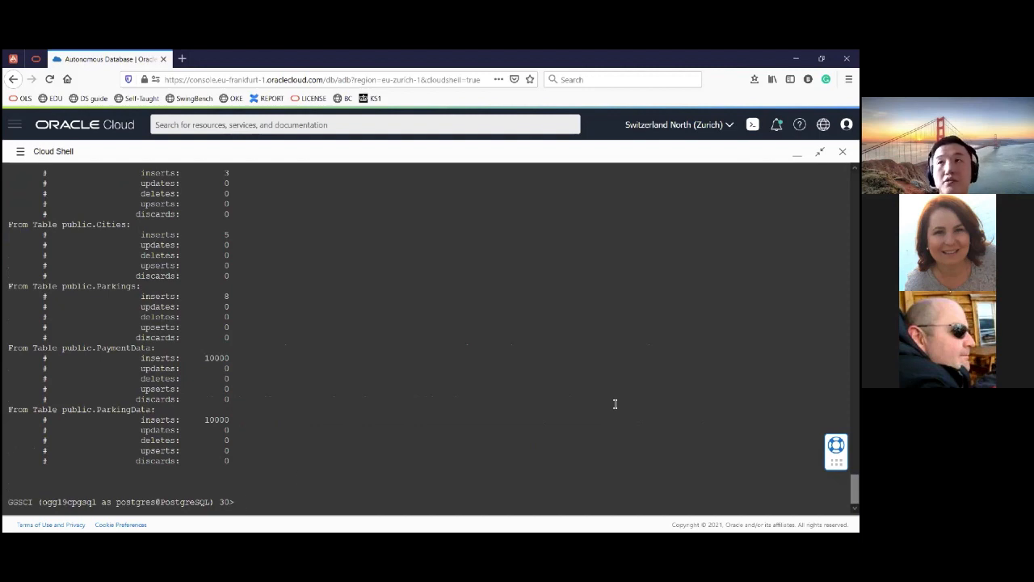
- Exit GGSCI and the remote shell session, and restore Cloud Shell from its maximized size
text(exit)
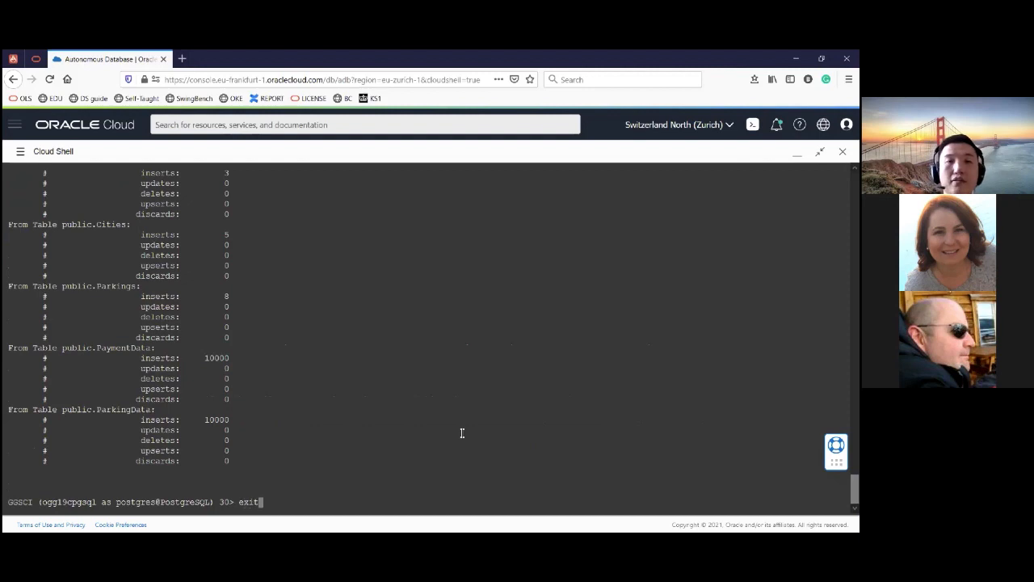
key(Return)
text(exit)
key(Return)
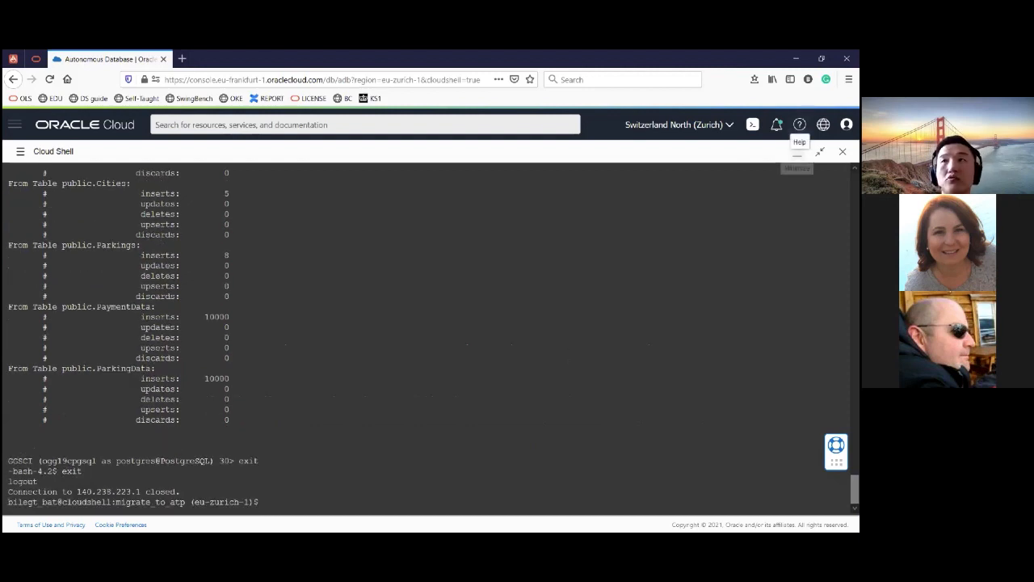
click(820, 152)
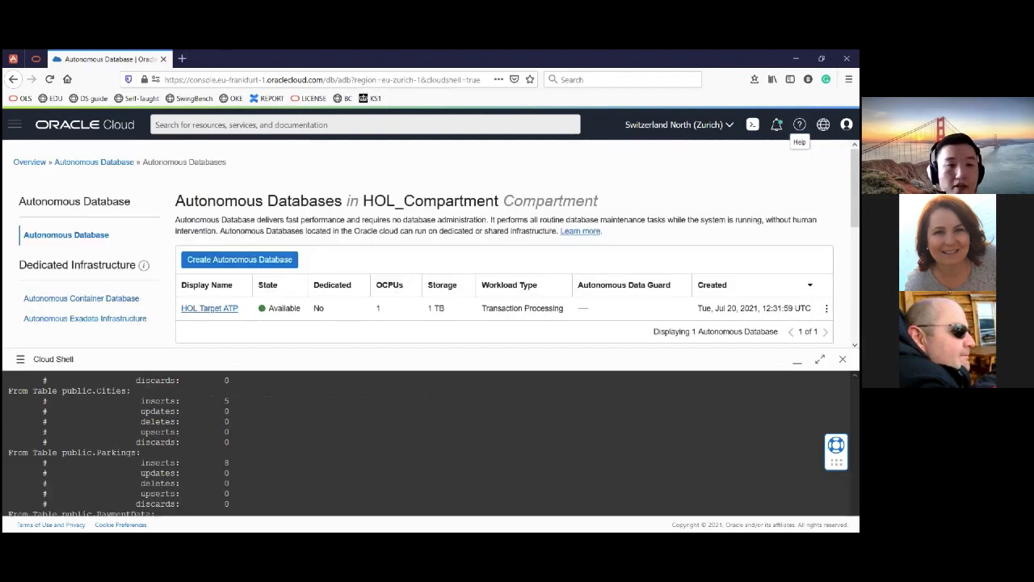
key(ctrl+t)
key(alt+Tab)
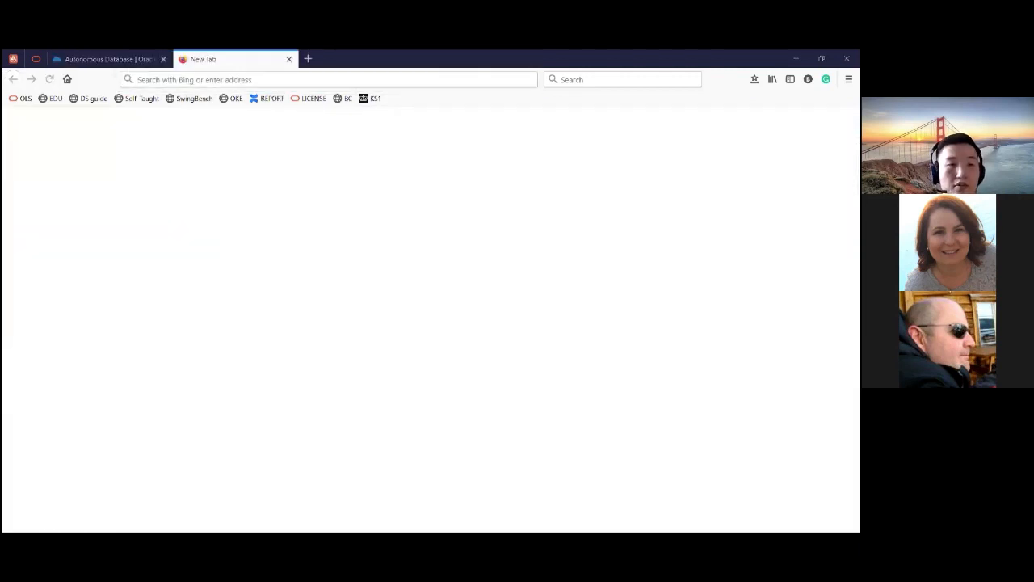
click(255, 80)
click(255, 79)
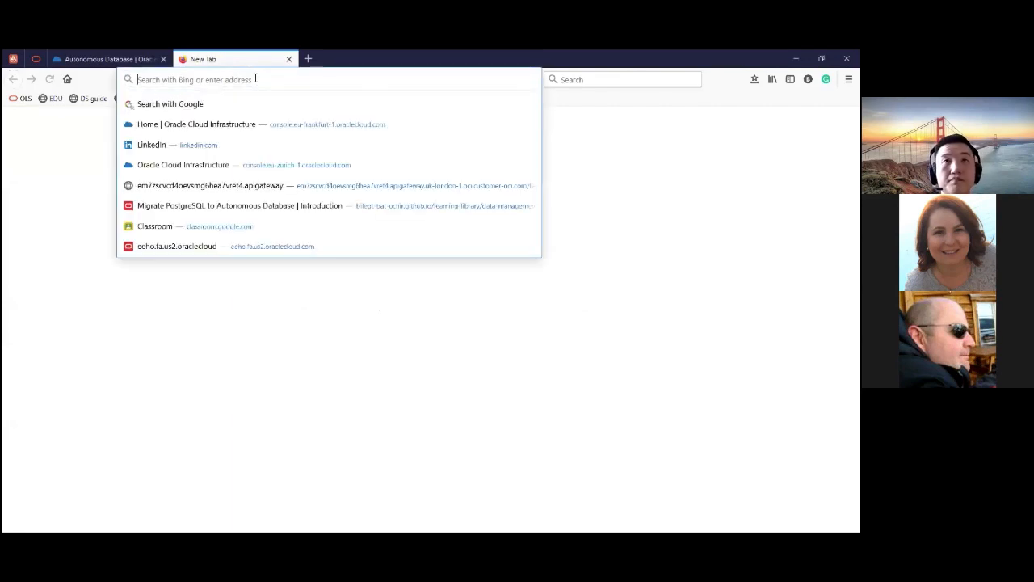
text(https://140.238.209.63)
key(Return)
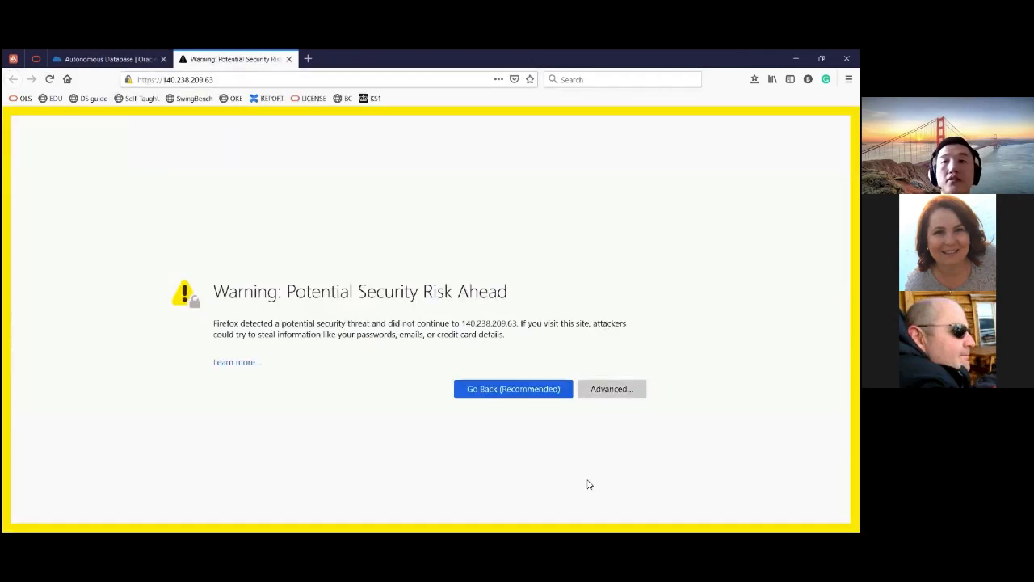
click(612, 389)
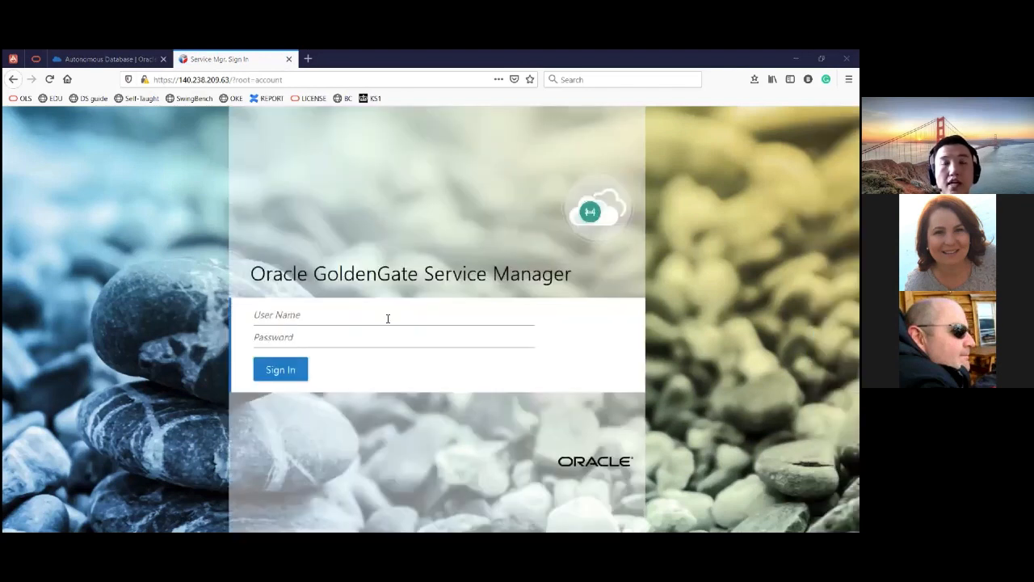
- Sign in to the GoldenGate Service Manager as oggadmin with the account password
key(ctrl+v)
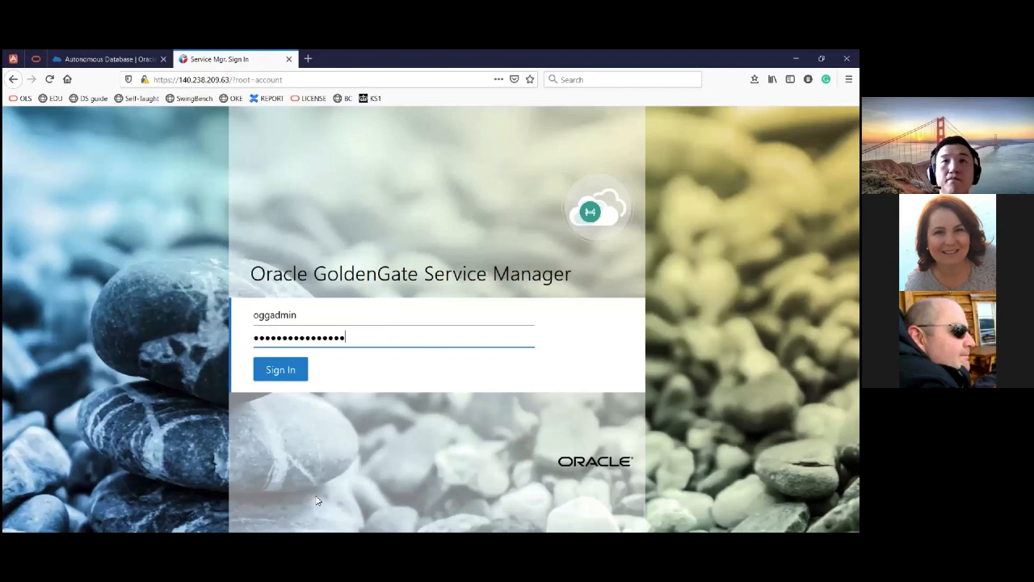
key(Return)
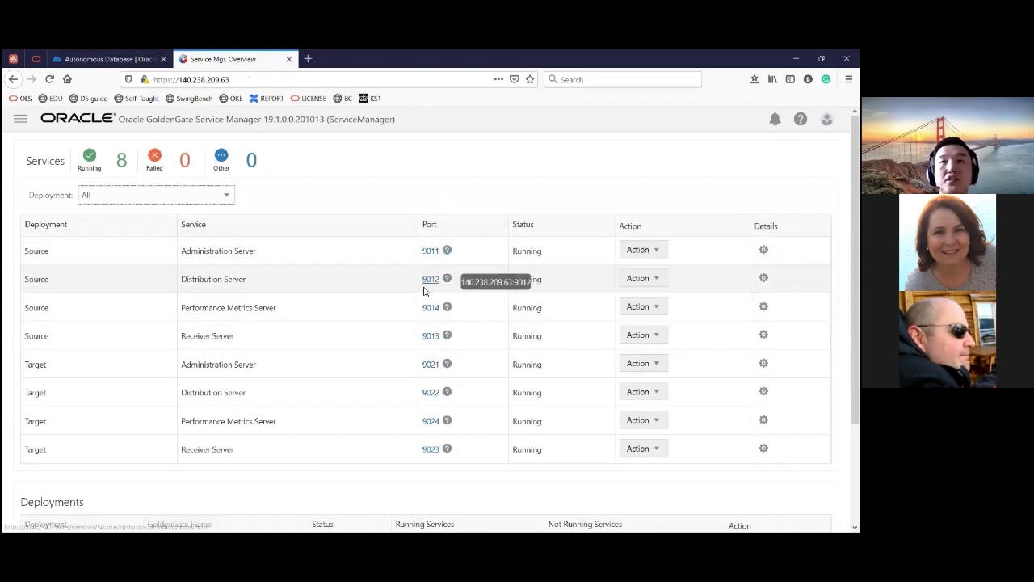
click(655, 252)
click(635, 190)
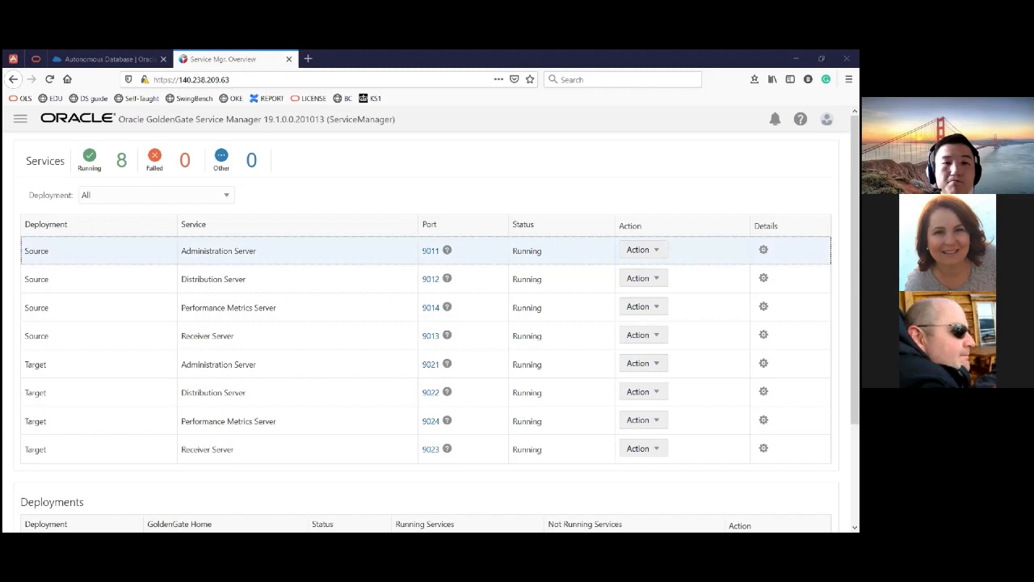
- Sign in to the Target Receiver Server on port 9023 as oggadmin with the account password, and inspect the incoming extract path
click(432, 453)
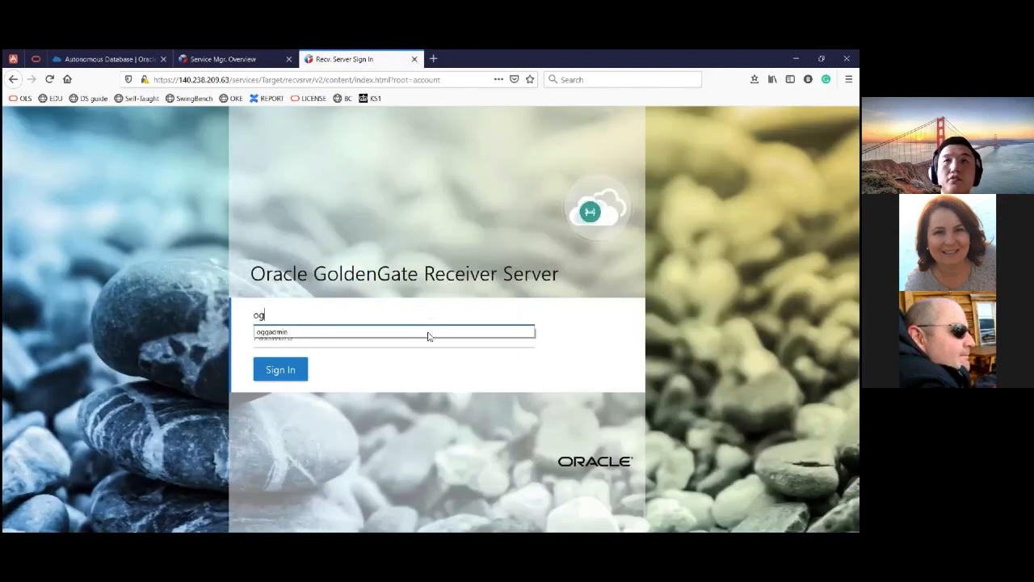
key(Return)
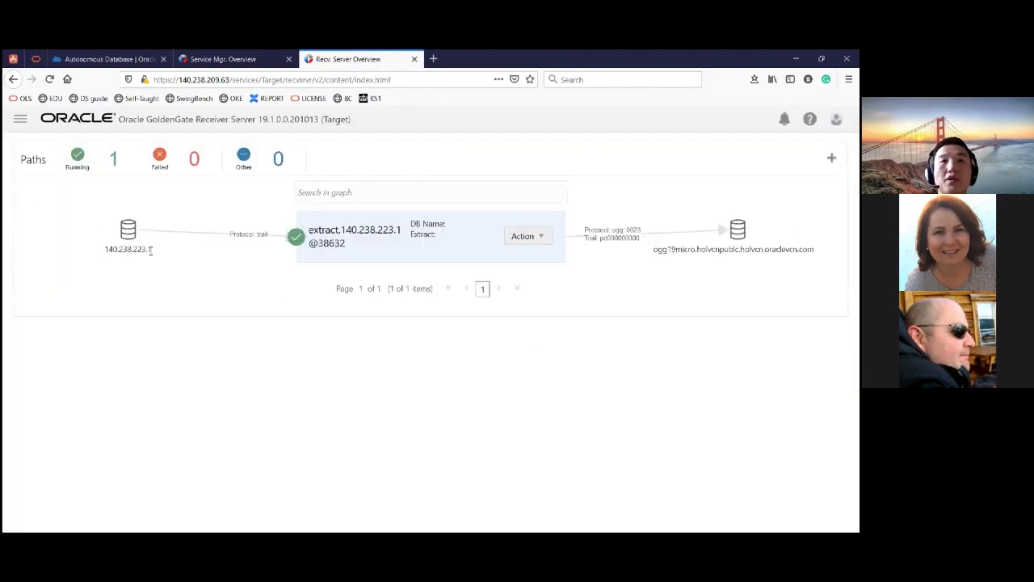
drag(153, 252, 104, 260)
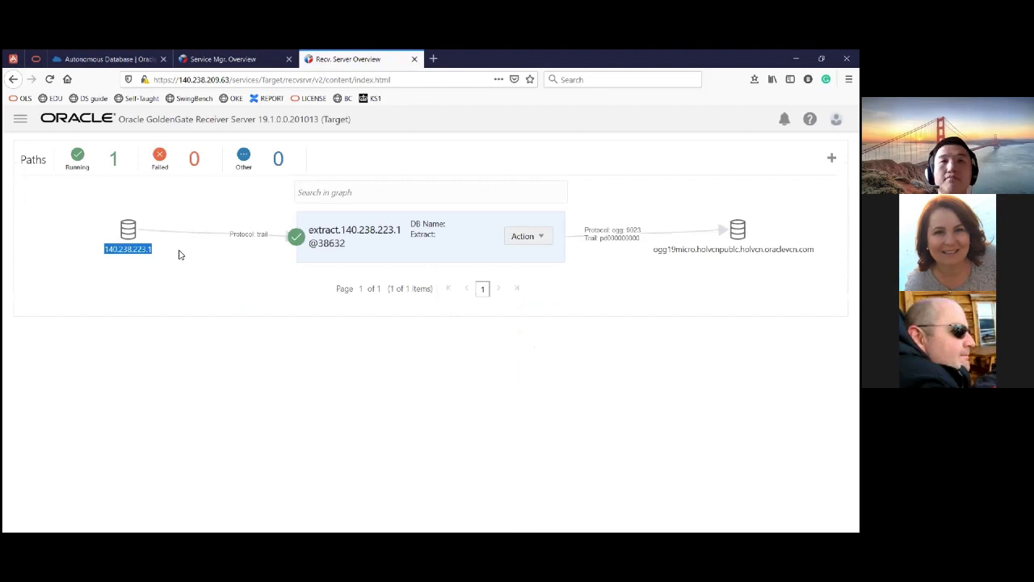
click(440, 272)
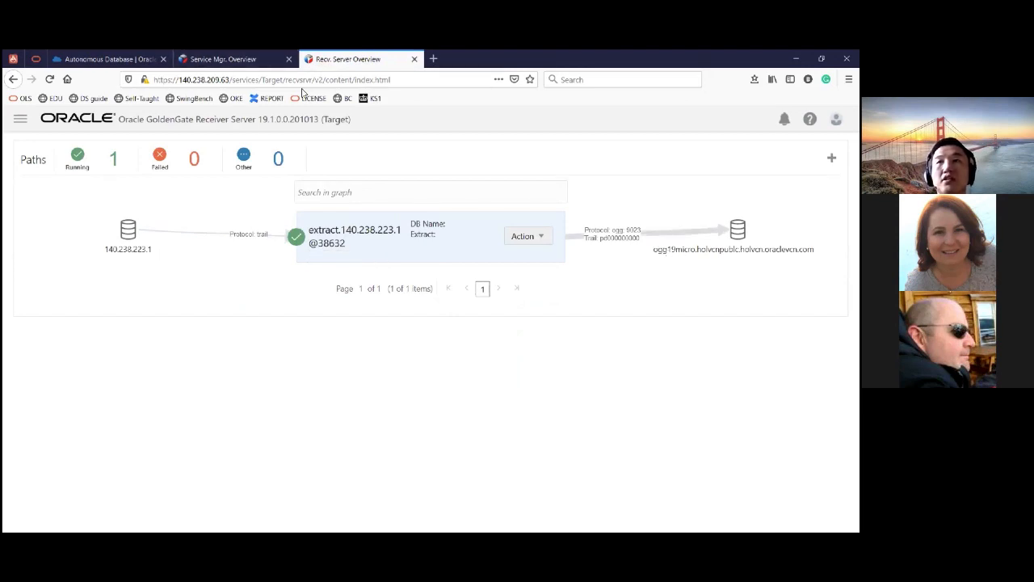
drag(601, 238, 605, 238)
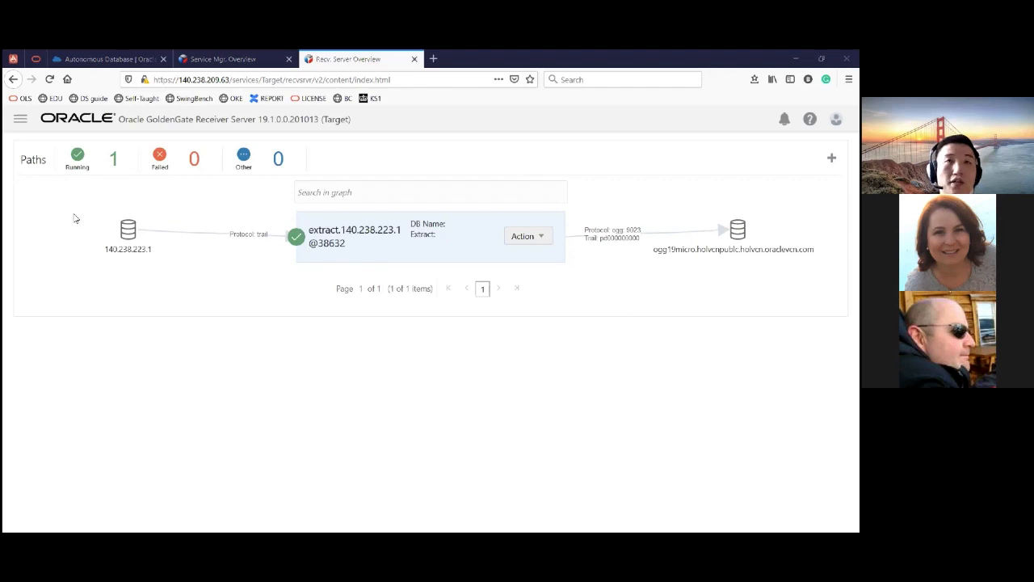
click(17, 128)
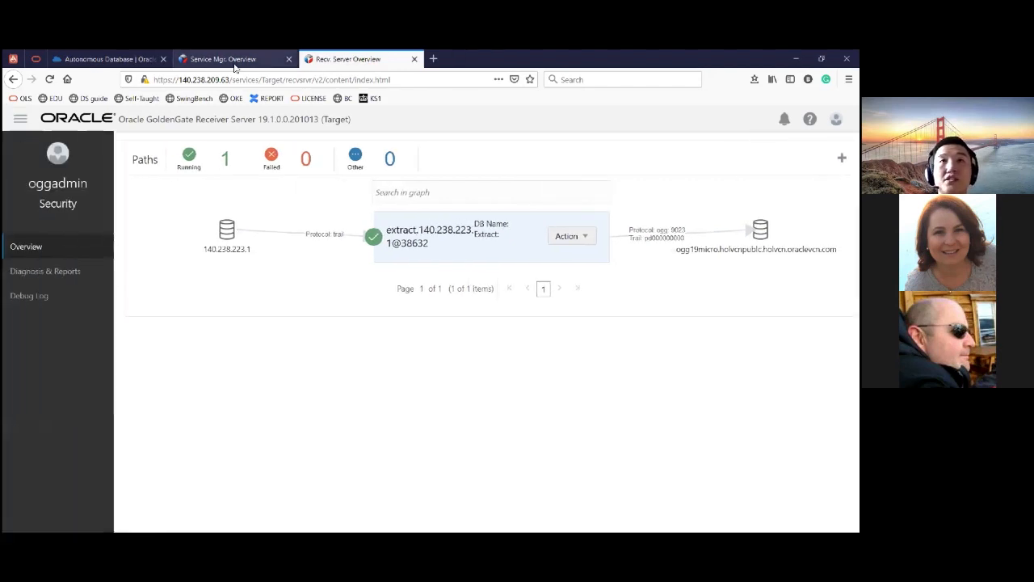
- Return to the Service Manager overview and open the Target deployment's Administration Server on port 9021
key(ctrl+shift+Tab)
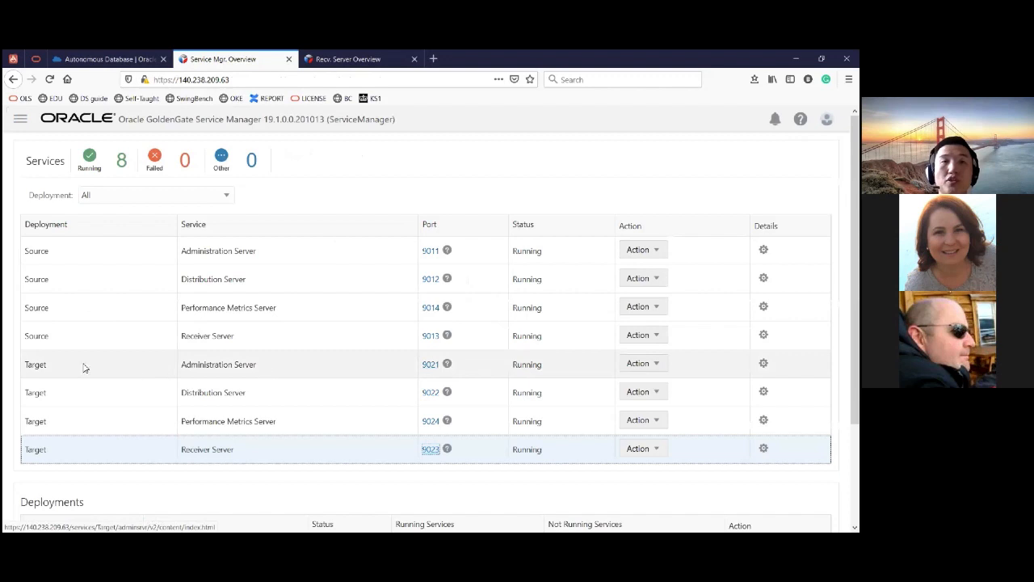
click(428, 365)
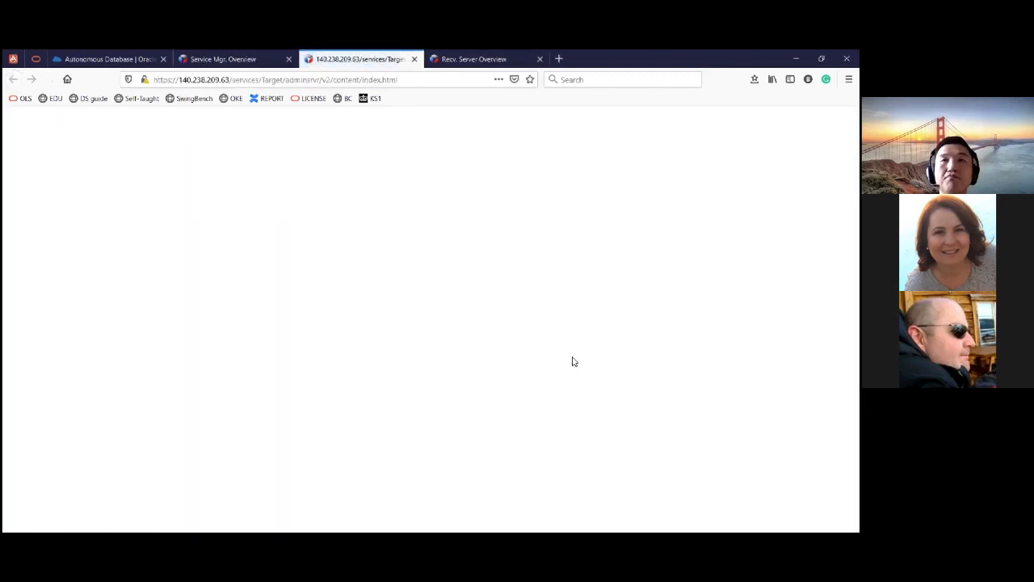
click(238, 61)
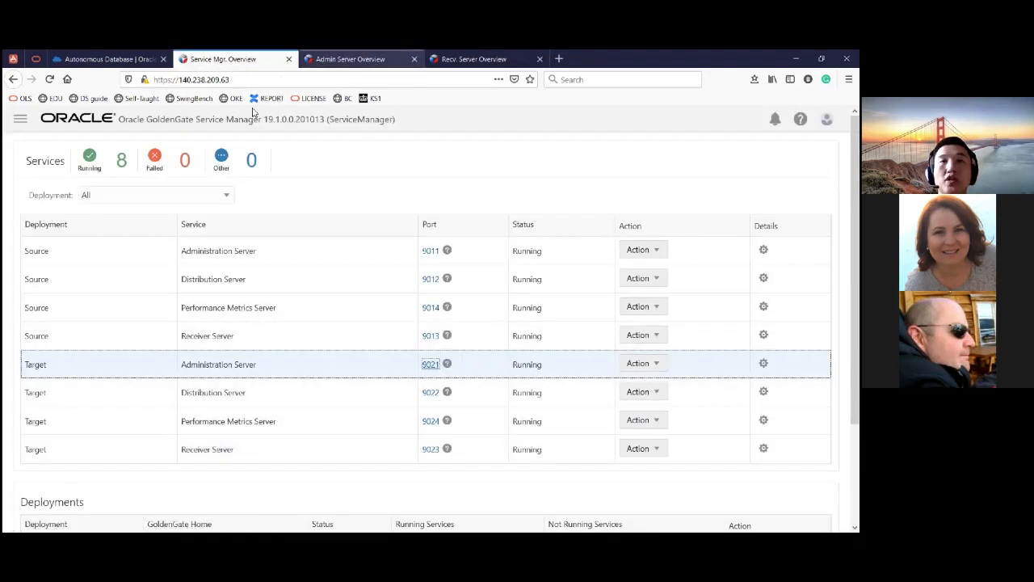
click(350, 59)
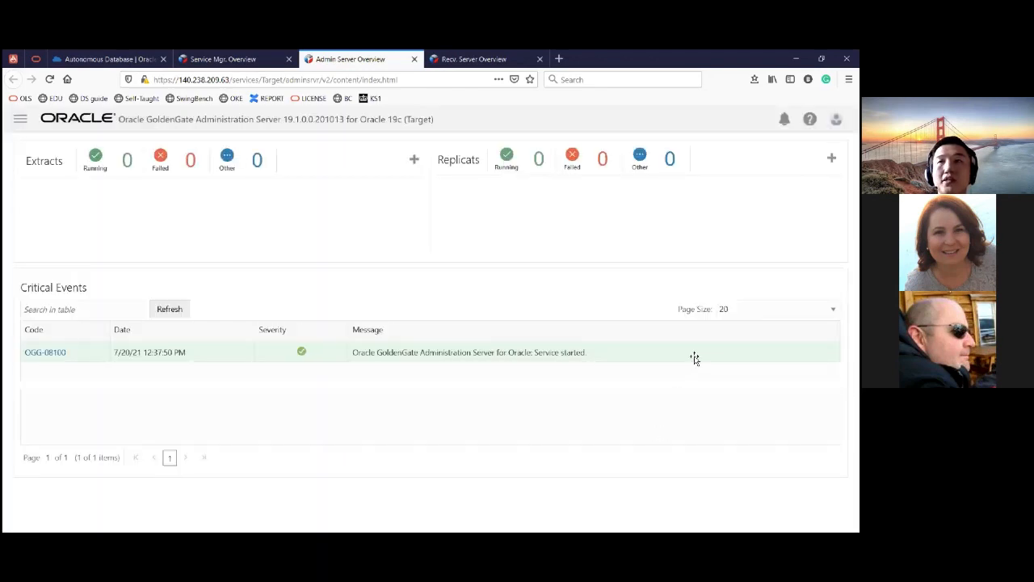
- Switch to PowerPoint to review the GoldenGate flow slide, and return to the Administration Server page in the browser
key(alt+Tab)
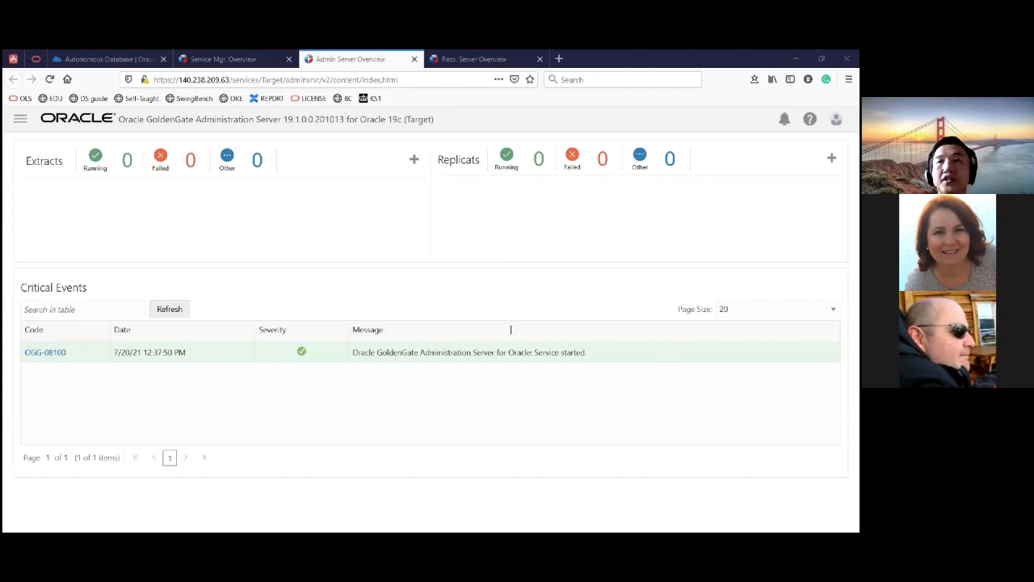
key(alt+Tab)
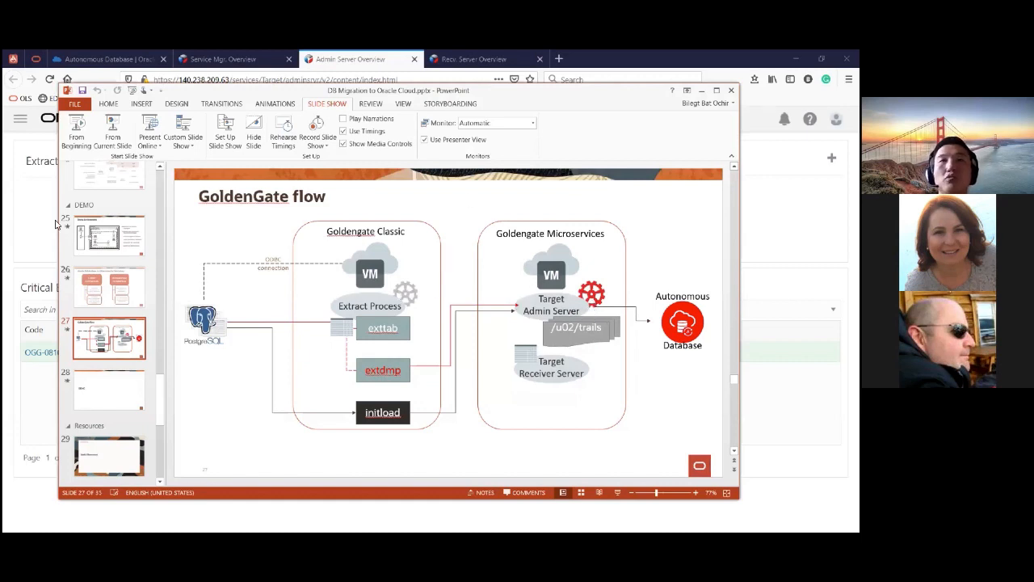
click(29, 165)
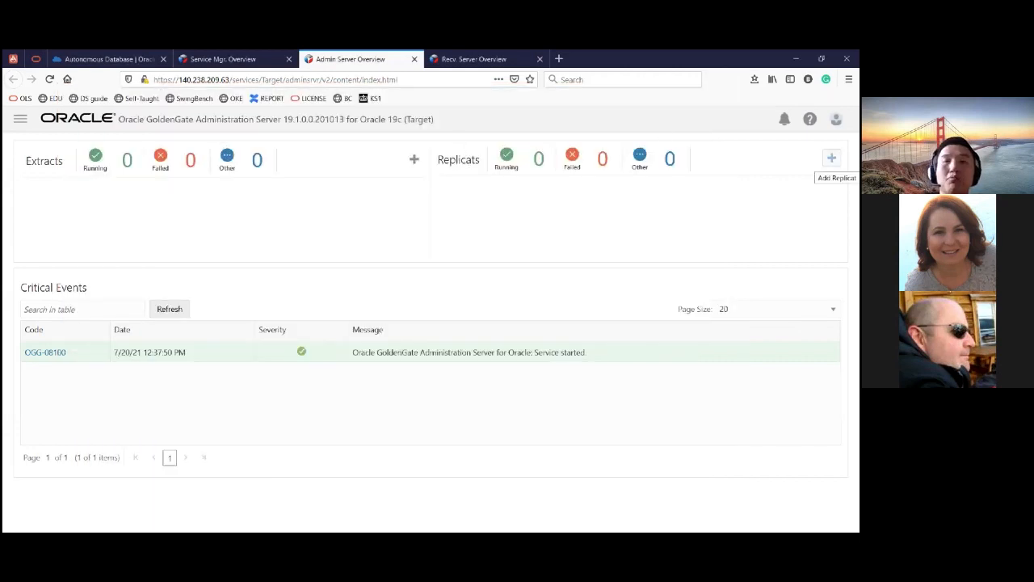
- Open the configuration page of the Target Administration Server with its database credentials
click(832, 159)
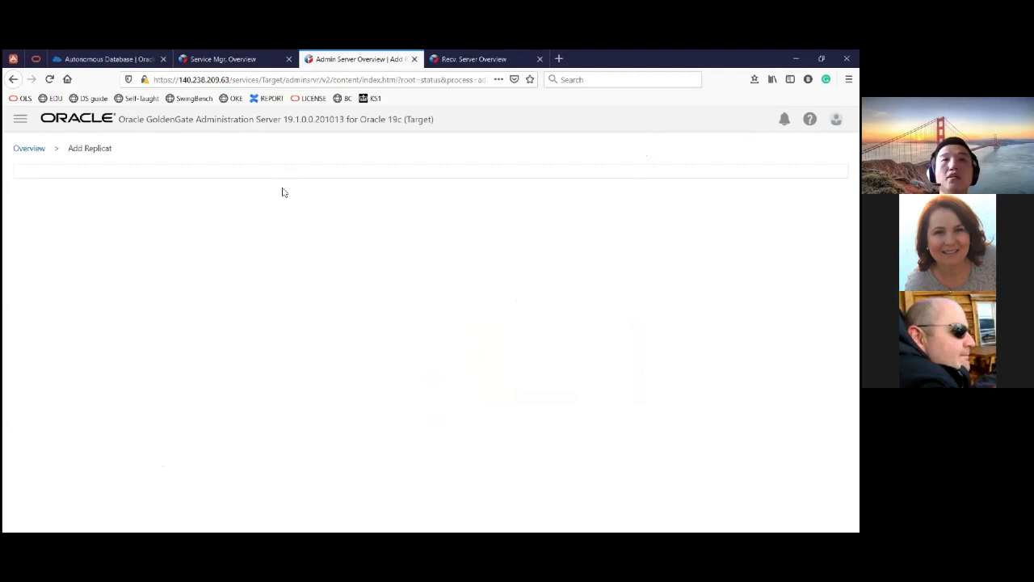
click(29, 149)
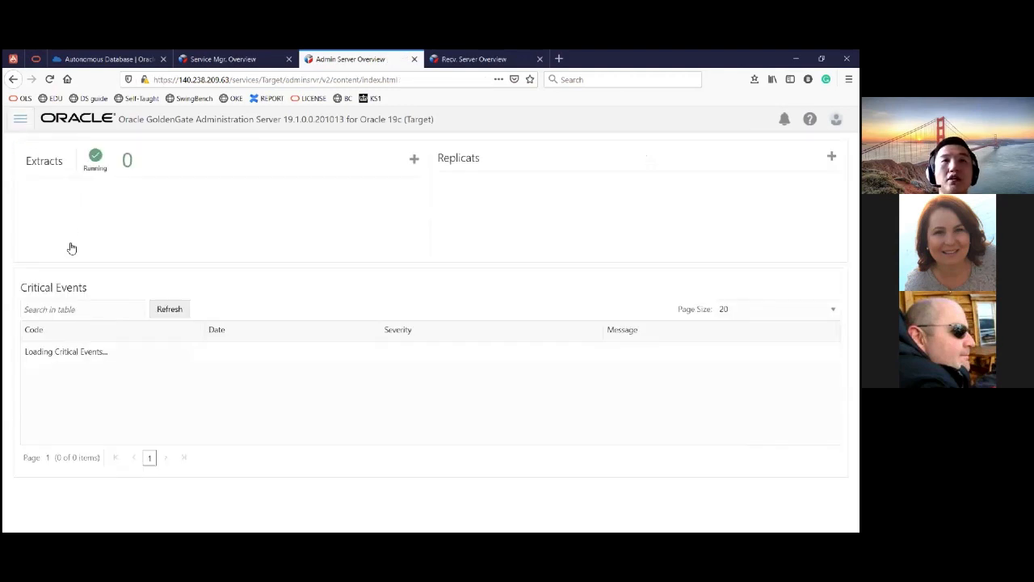
click(203, 266)
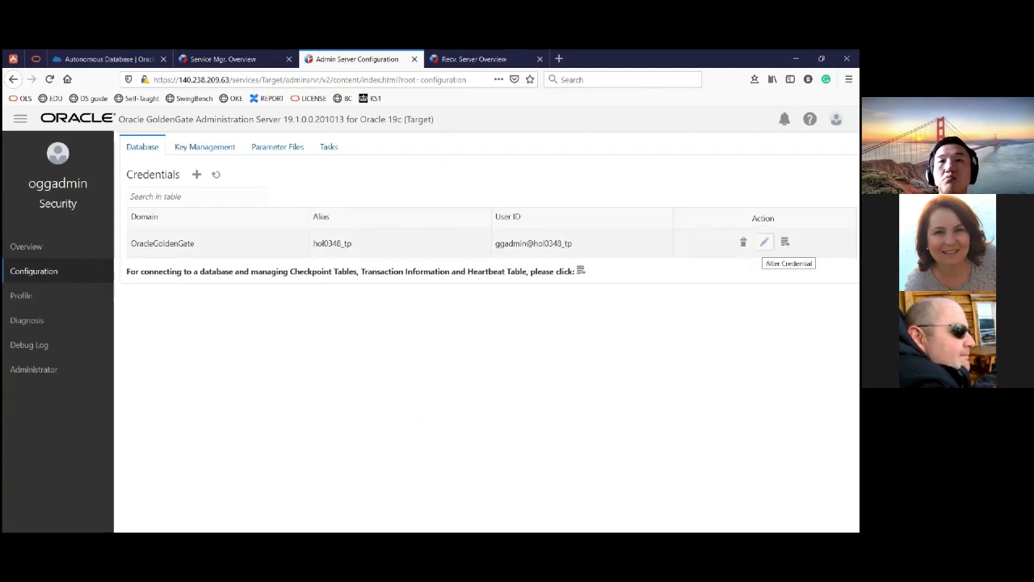
- Alter the hol0348_tp credential by entering and verifying the ggadmin password, and connect to its database
click(764, 241)
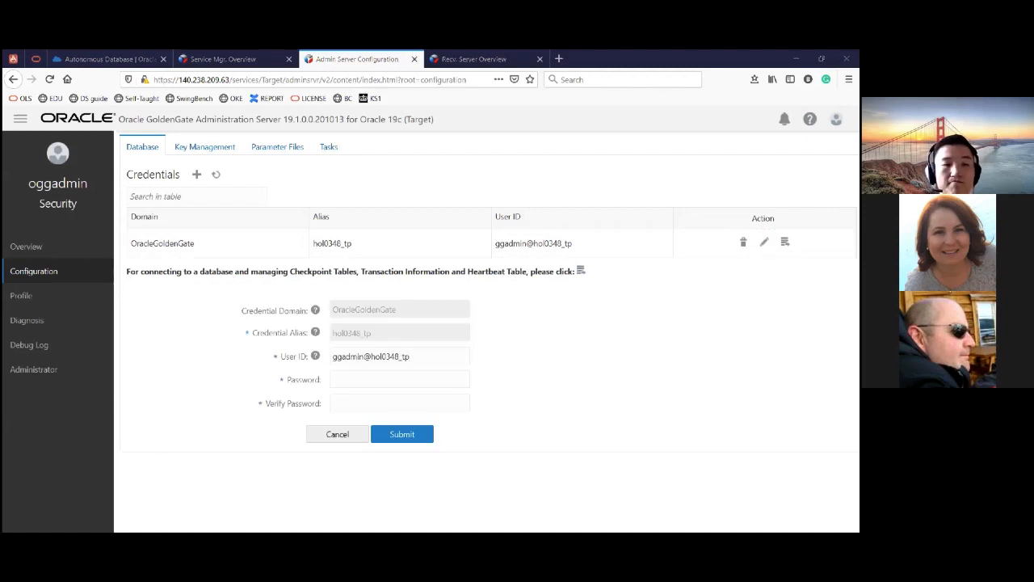
click(409, 376)
key(ctrl+v)
click(397, 403)
key(ctrl+v)
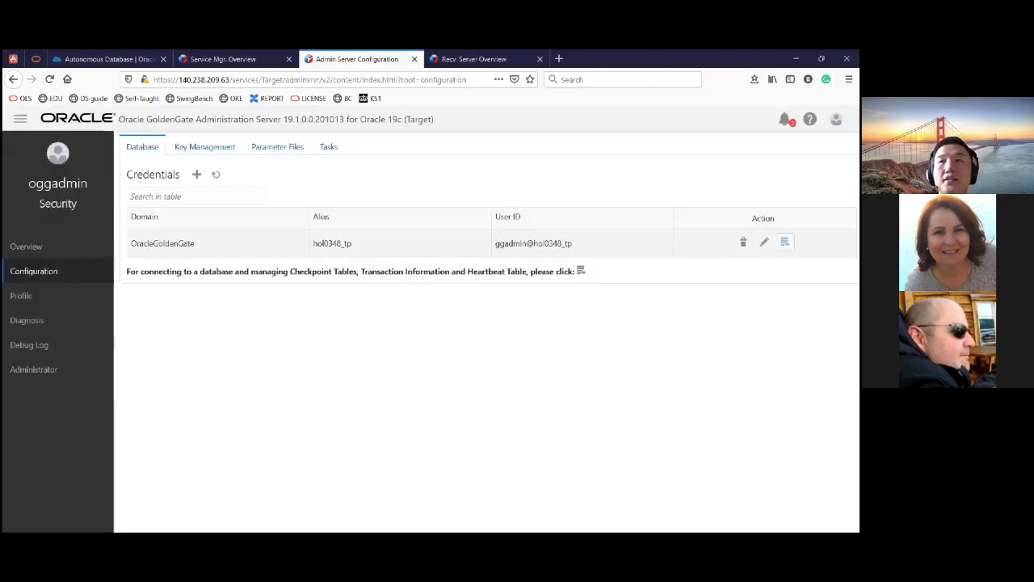
click(785, 241)
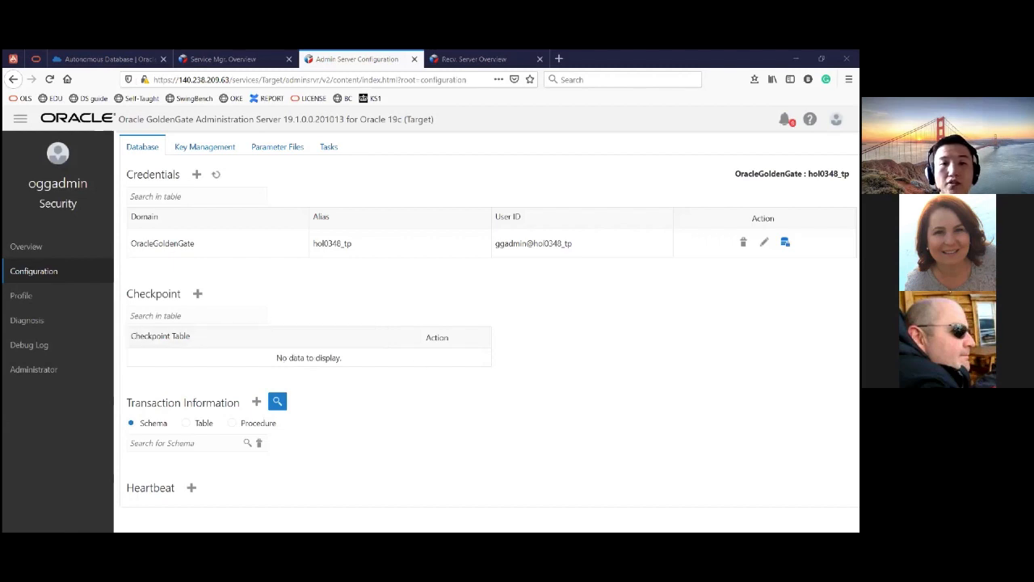
- Add the checkpoint table ggadmin.chkpt to the connected target database
click(198, 294)
text(ggadmin.chkpt)
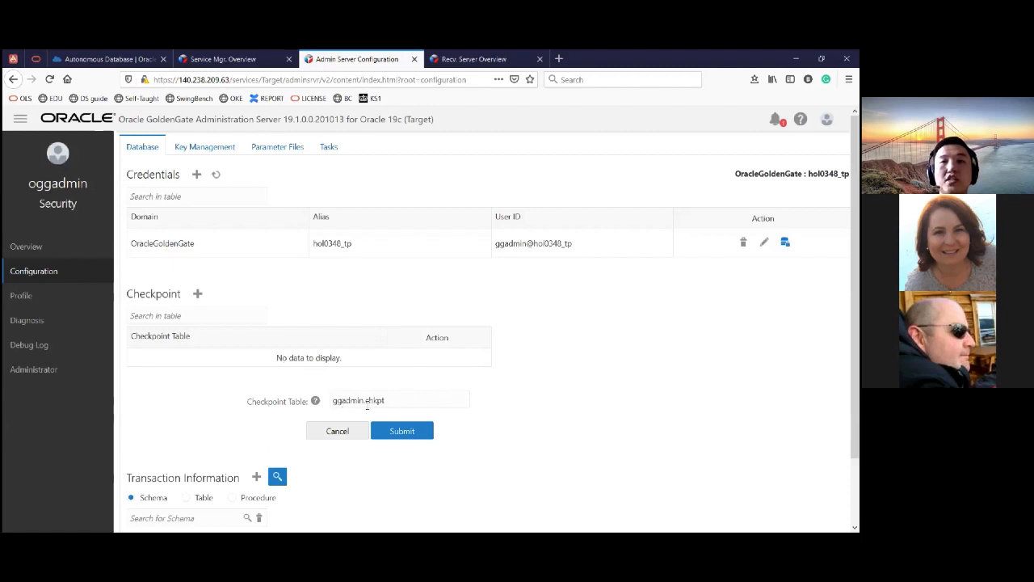
drag(371, 400, 408, 394)
click(415, 393)
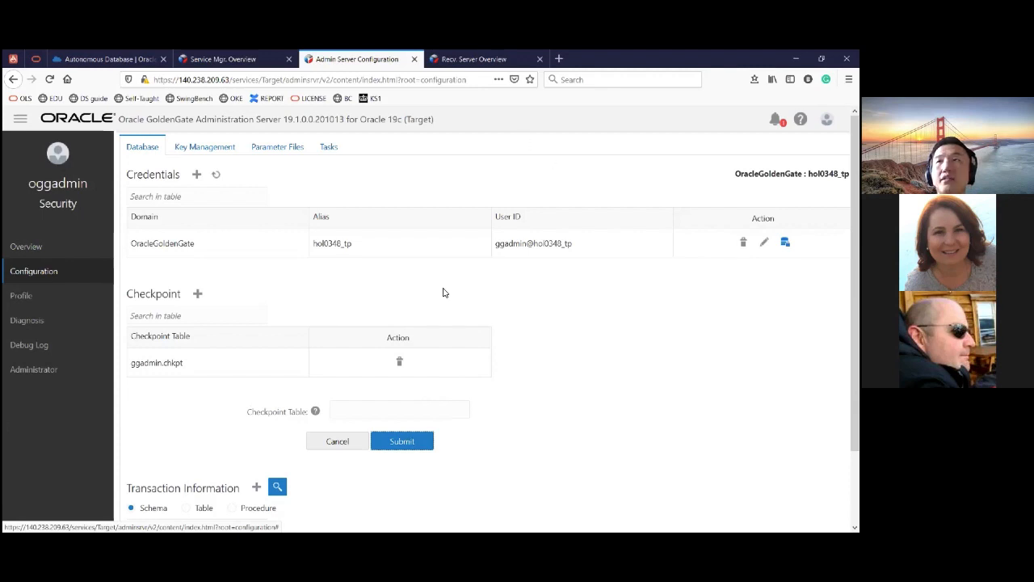
- Start adding a replicat from the overview, check the GoldenGate flow slide in PowerPoint, and choose the Nonintegrated Replicat type
click(26, 247)
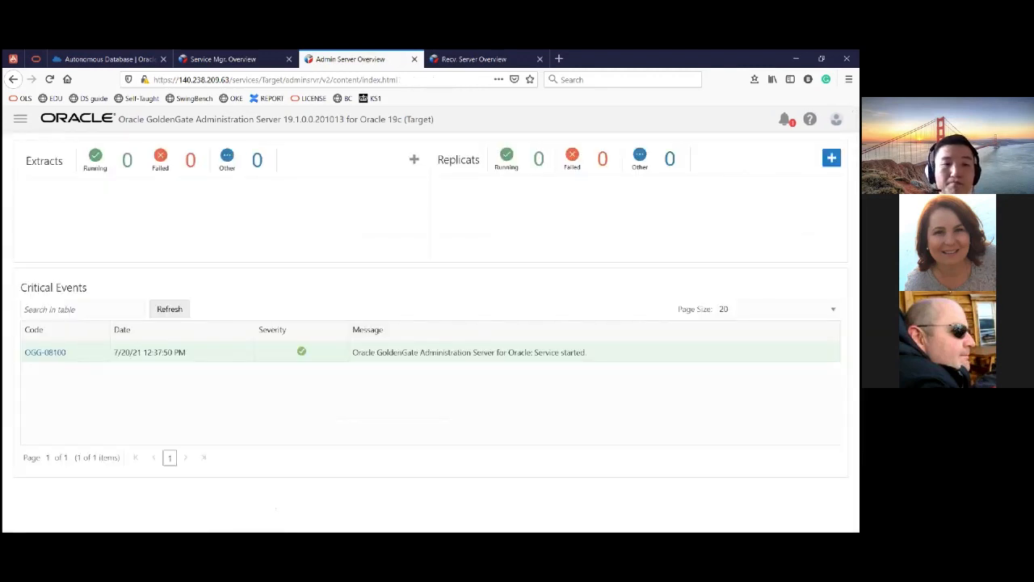
click(833, 157)
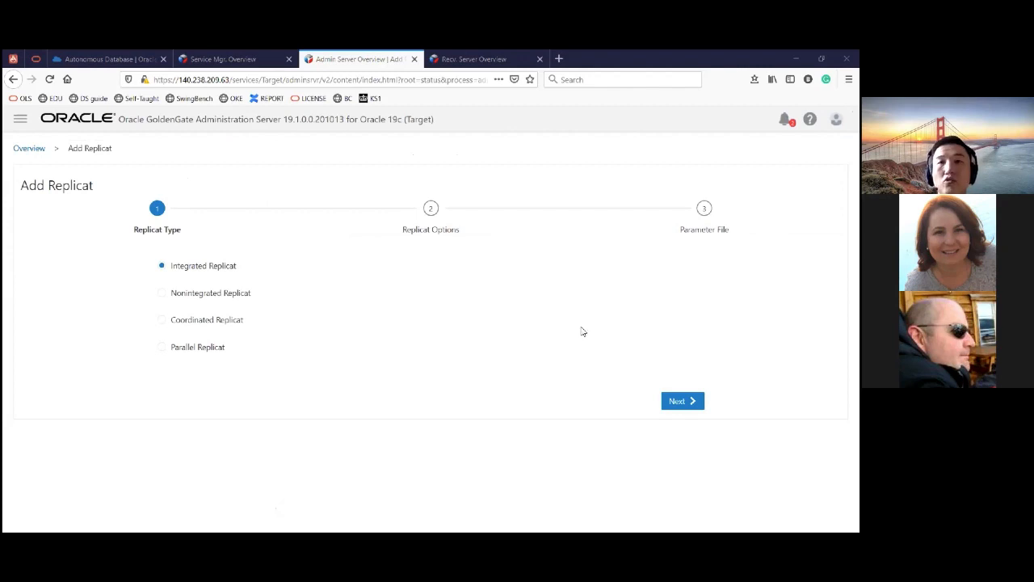
key(alt+Tab)
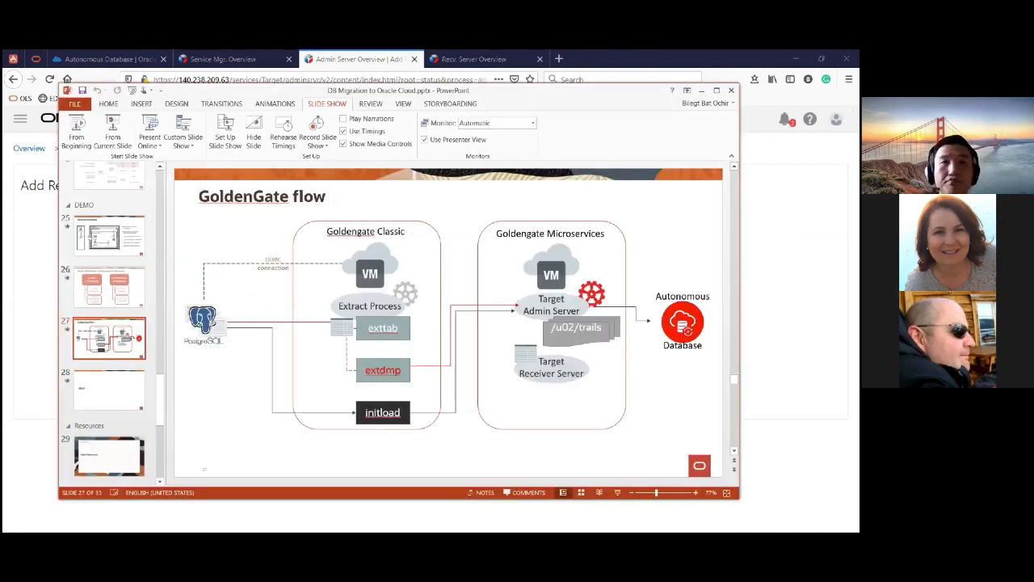
click(702, 91)
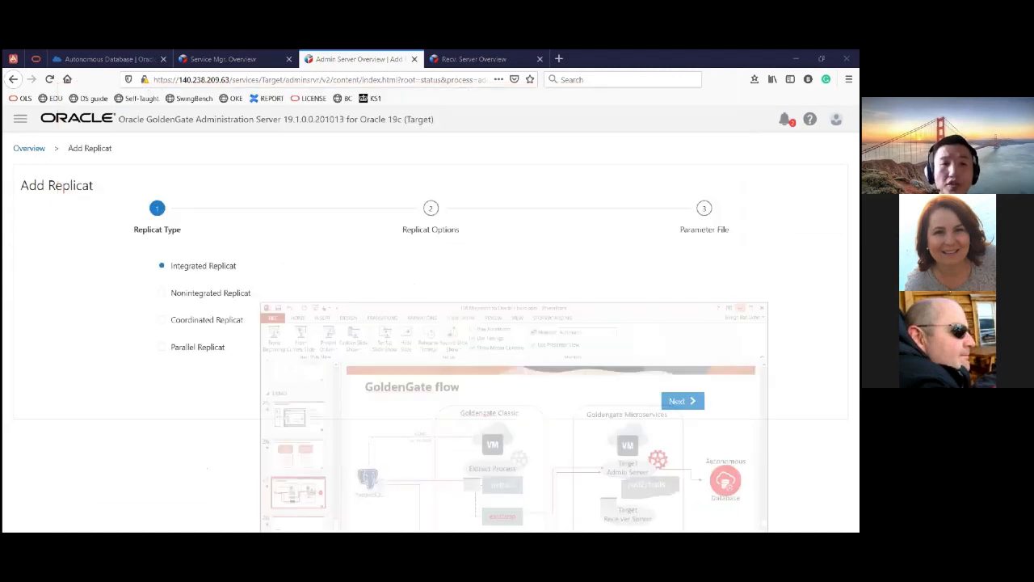
click(162, 293)
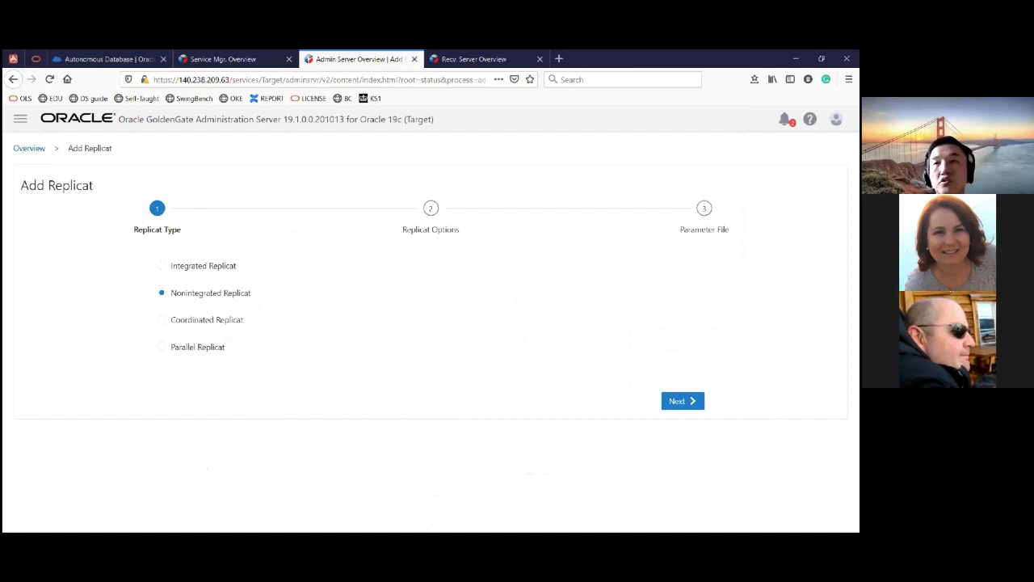
click(691, 404)
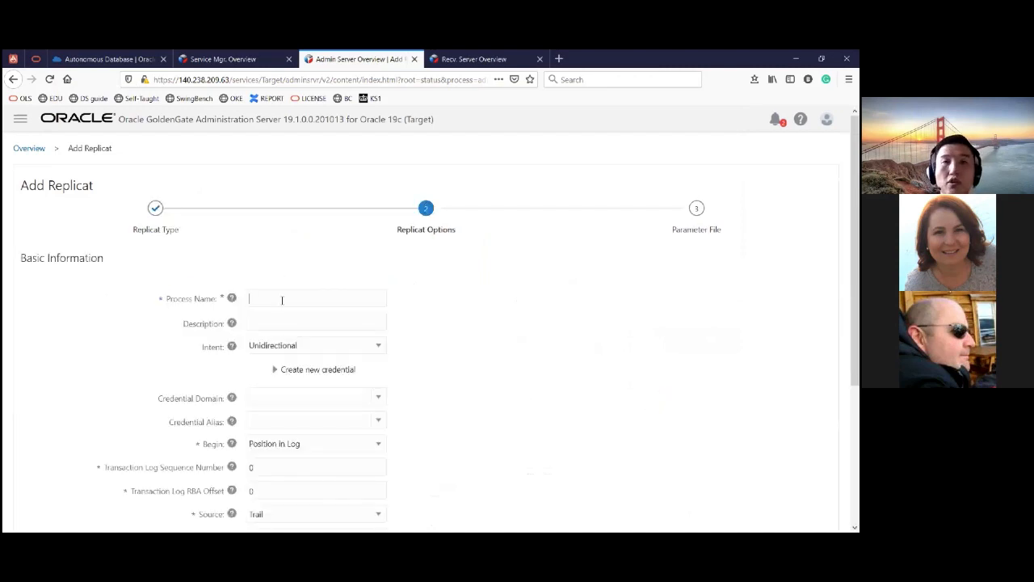
- Name the replicat process initload and assign it the credential domain OracleGoldenGate with the alias hol0348_tp
text(initload)
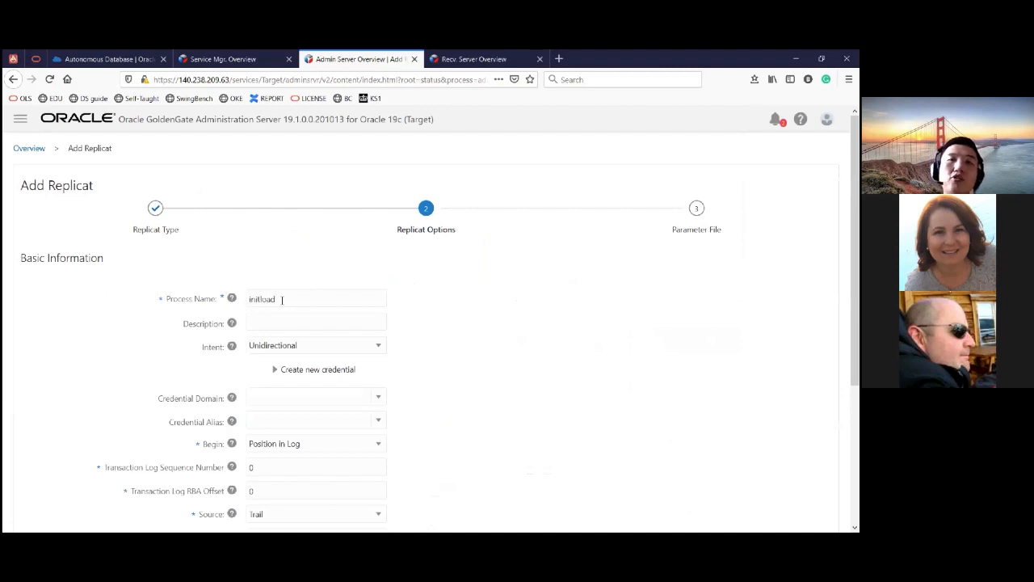
scroll(282, 299, down, 1)
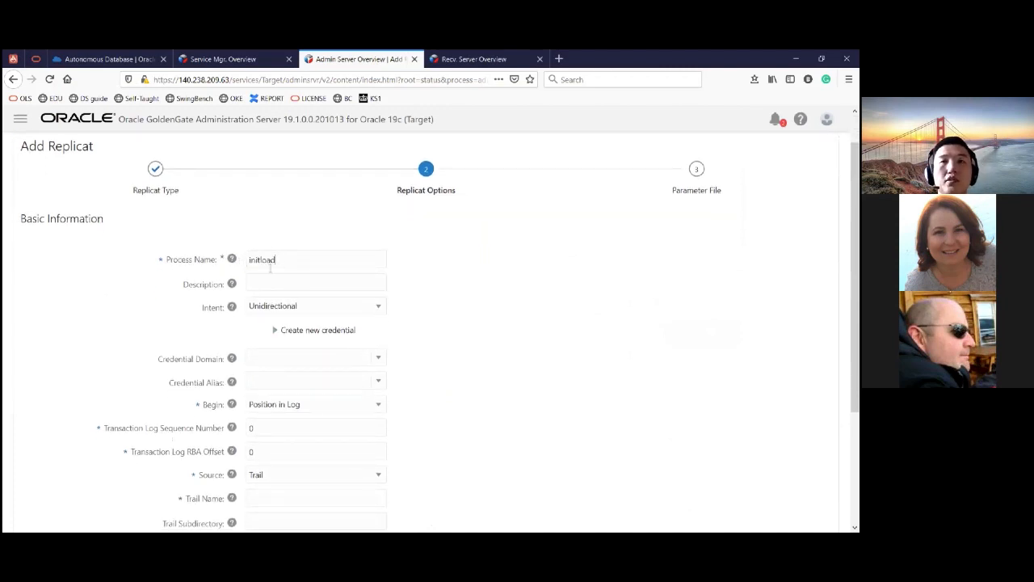
click(377, 361)
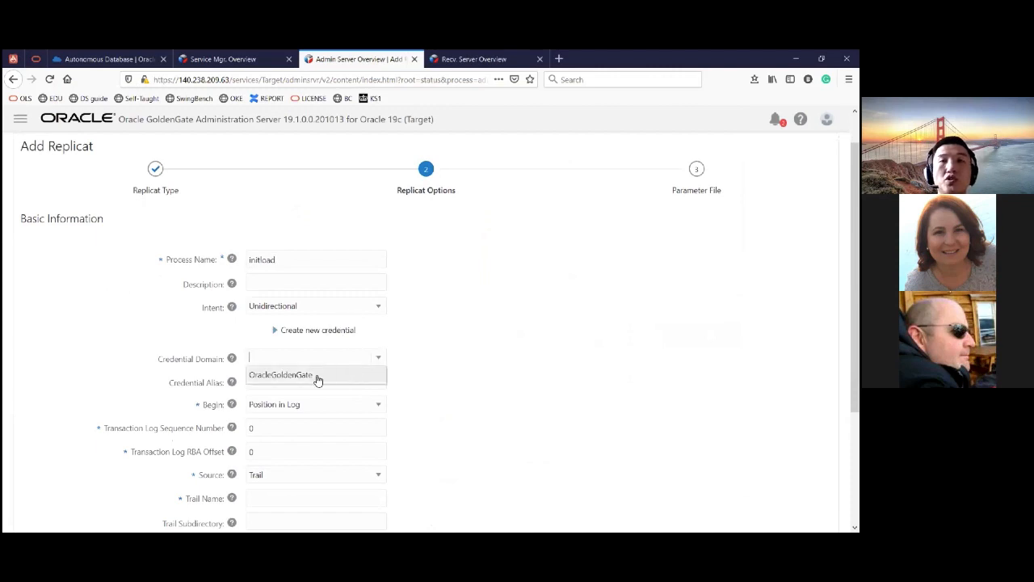
click(21, 122)
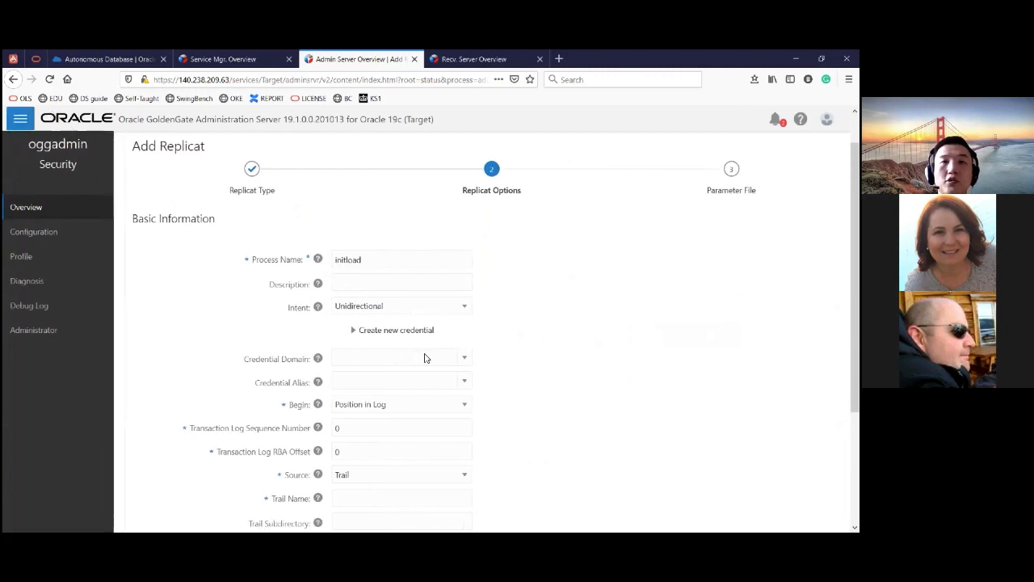
click(423, 358)
click(374, 383)
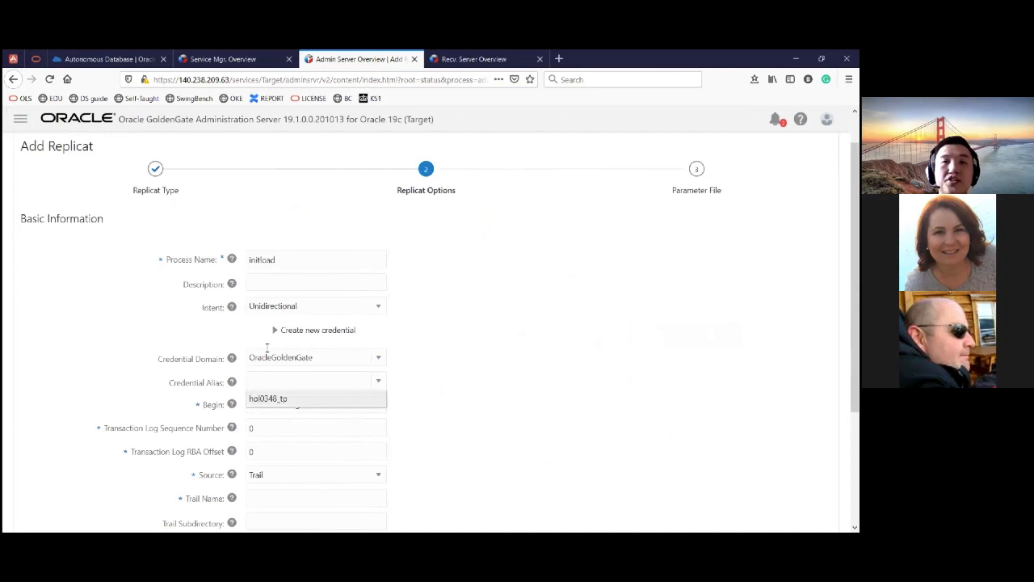
click(274, 399)
- Set the replicat's trail name to il and its trail subdirectory to /u02/trails
scroll(372, 453, down, 1)
click(304, 463)
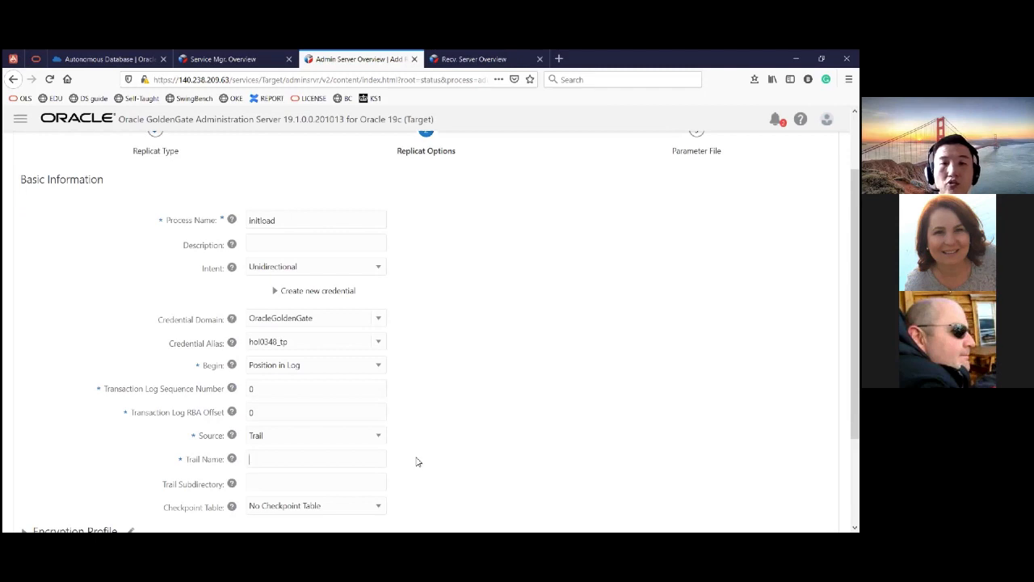
text(ii)
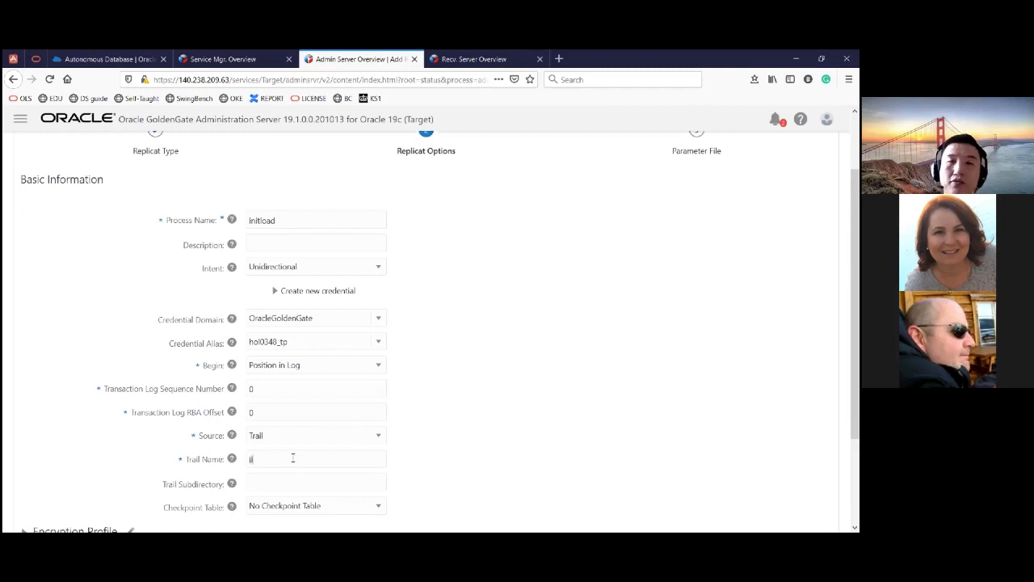
text(l)
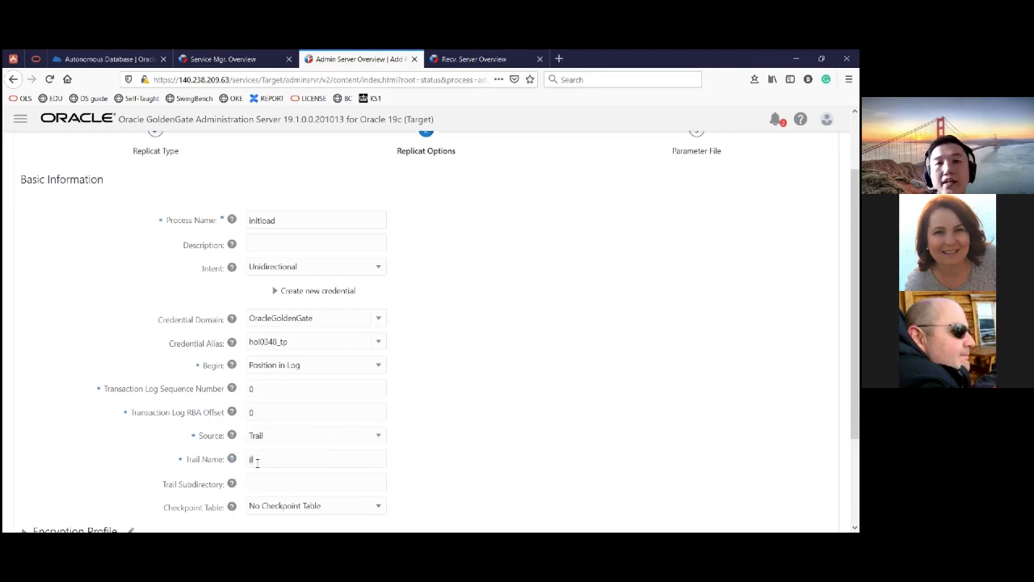
drag(249, 459, 321, 468)
scroll(256, 364, down, 3)
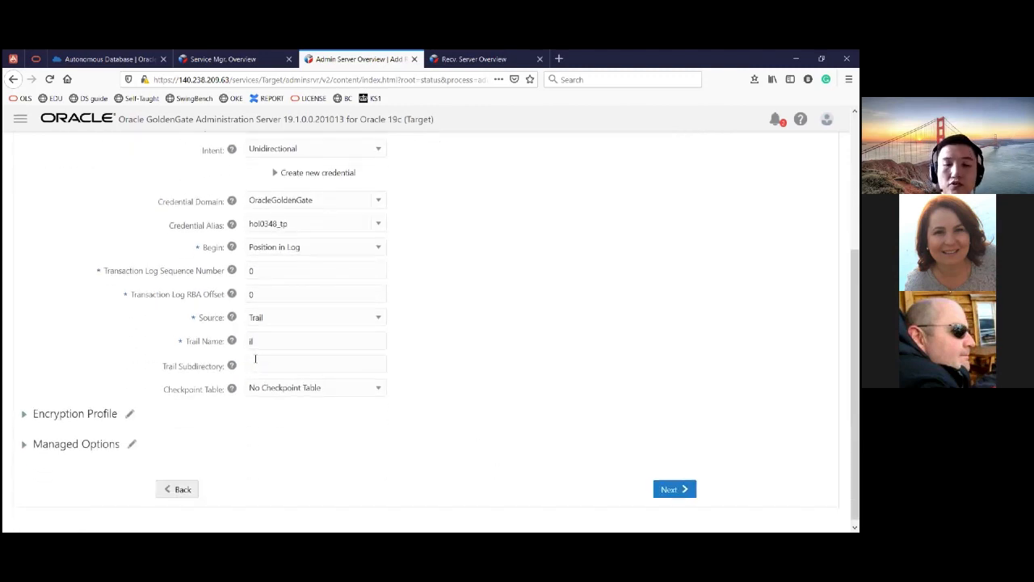
text(/u)
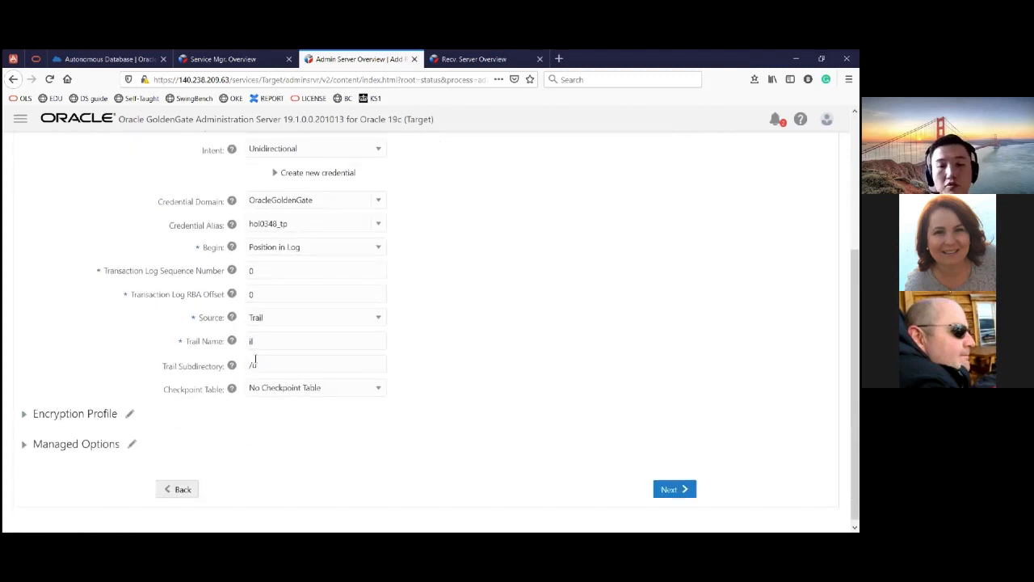
text(02/trails)
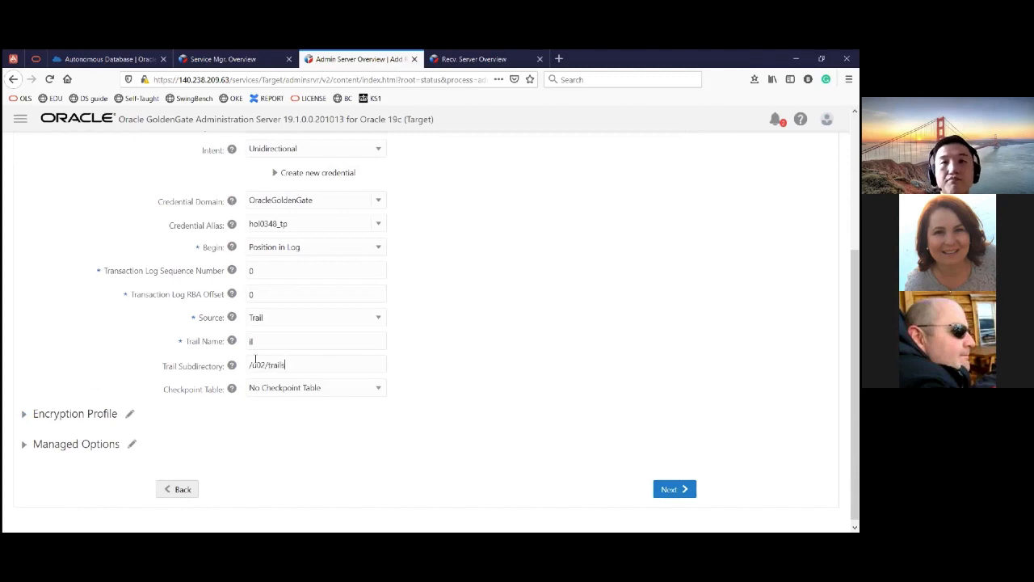
- Select GGADMIN.CHKPT as the checkpoint table, review the replicat options, and continue to the parameter file
click(310, 396)
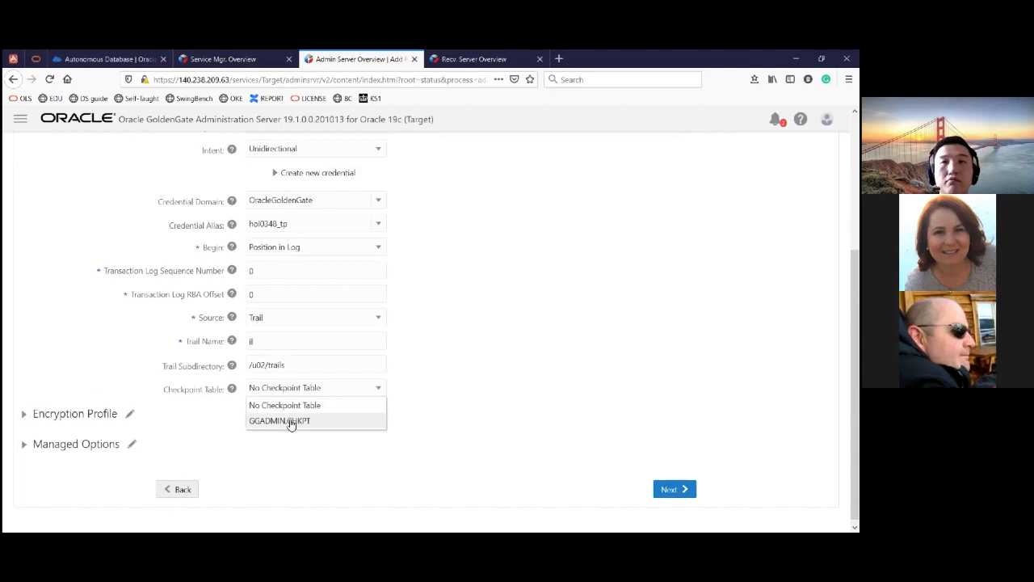
click(291, 425)
scroll(266, 221, up, 1)
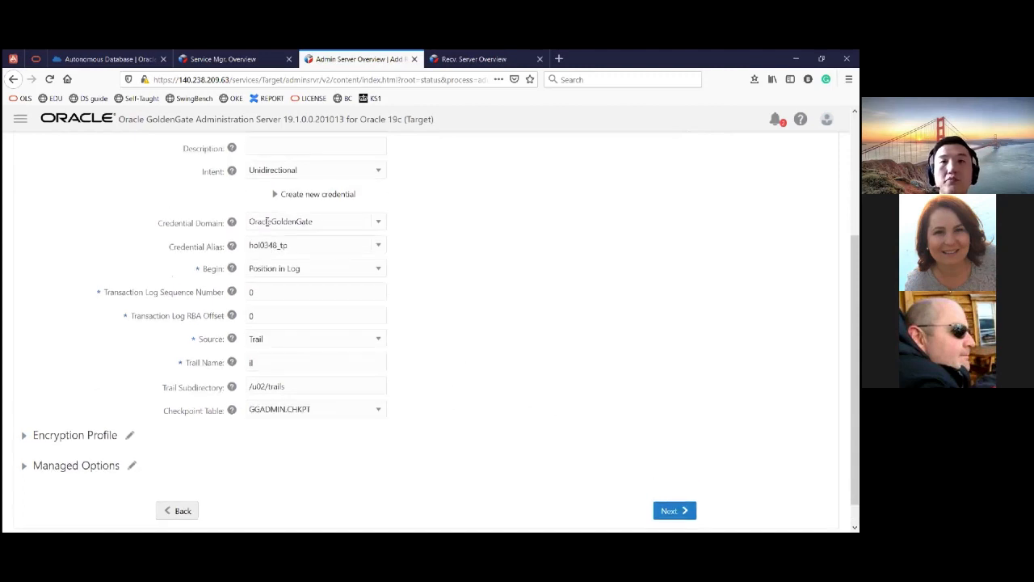
scroll(267, 221, up, 2)
scroll(166, 464, down, 3)
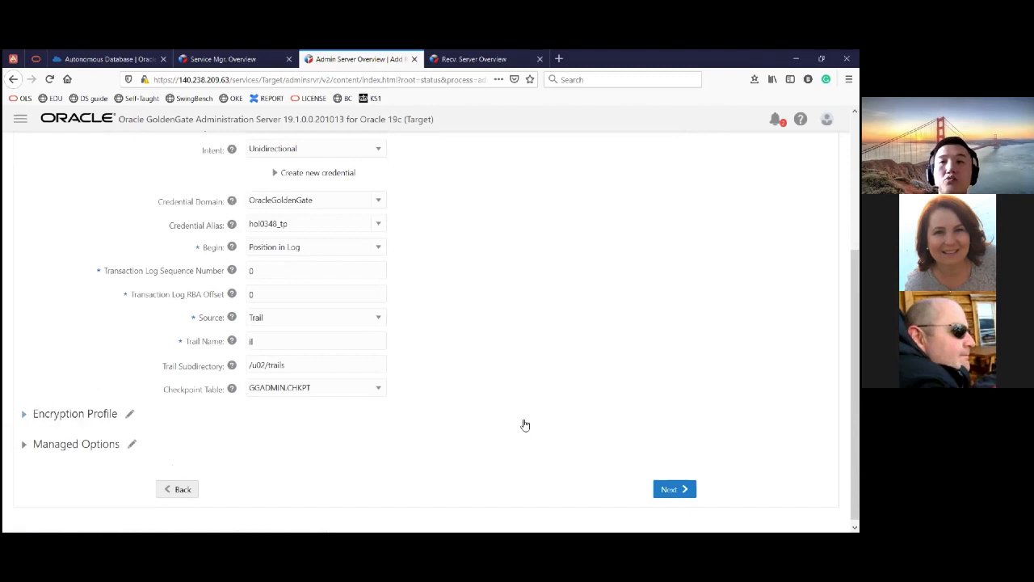
click(675, 489)
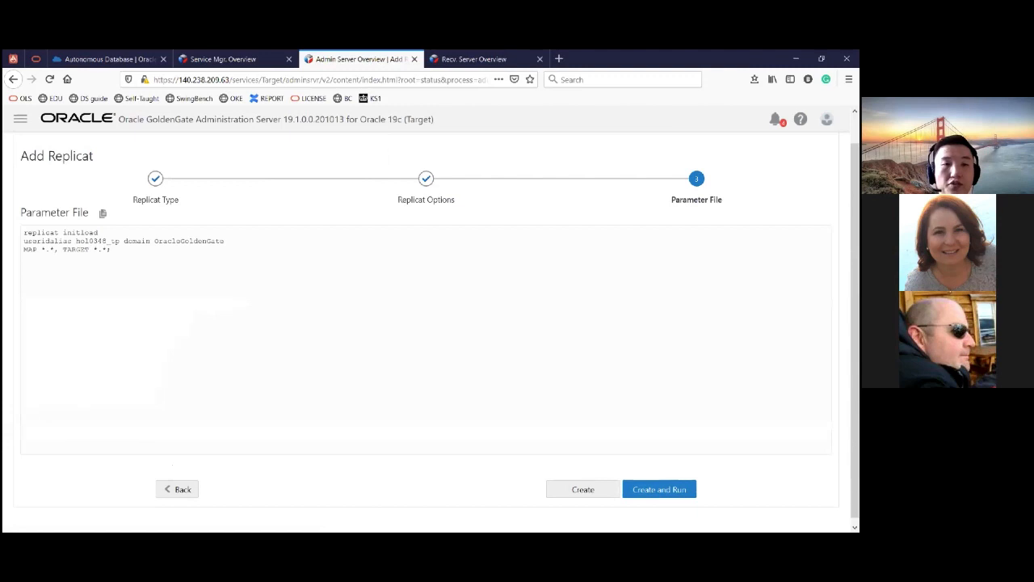
- Replace the wildcard MAP line with MAP statements sending public Countries, Cities, Parkings, ParkingData and PaymentData to the same-named tables in the Parking schema
triple_click(120, 283)
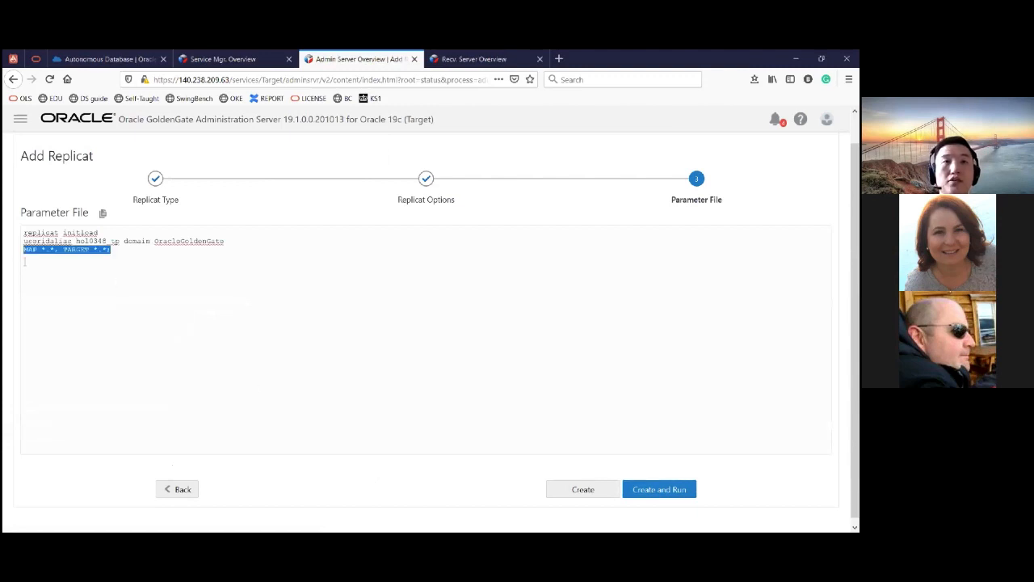
click(129, 283)
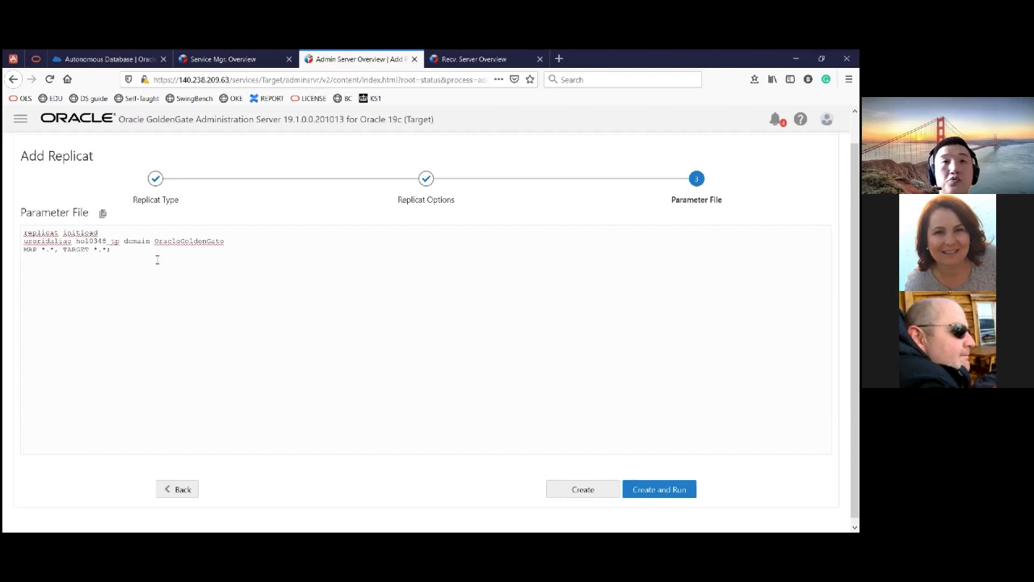
triple_click(132, 249)
click(134, 250)
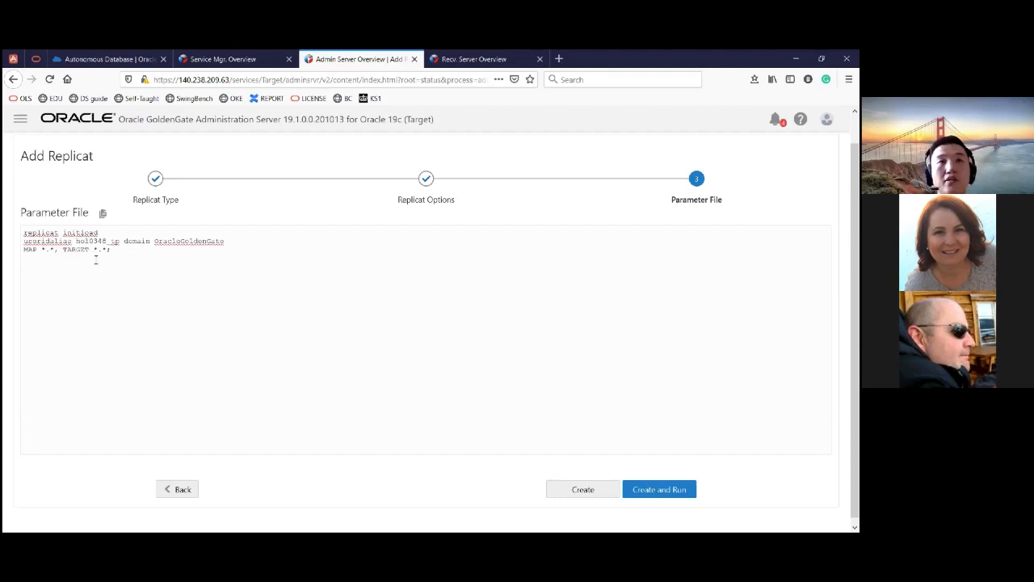
key(BackSpace)
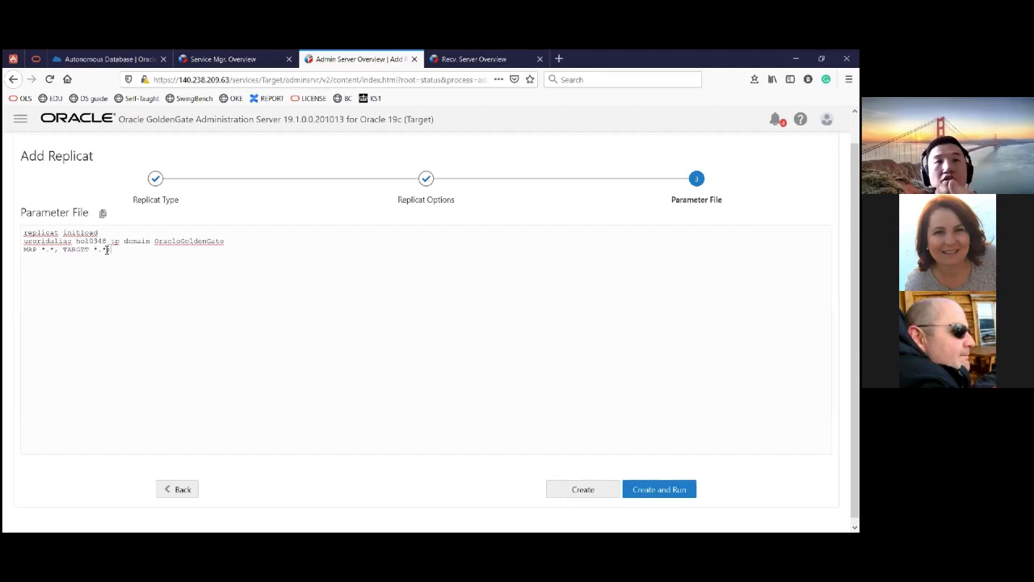
drag(115, 253, 6, 290)
click(177, 255)
text(MAP public."Countries", TARGET Parking.Countries; MAP public."Cities", TARGET Parking.Cities; MAP public."Parkings", TARGET Parking.Parkings; MAP public."ParkingData", TARGET Parking.ParkingData; MAP public."PaymentData", TARGET Parking.PaymentData;)
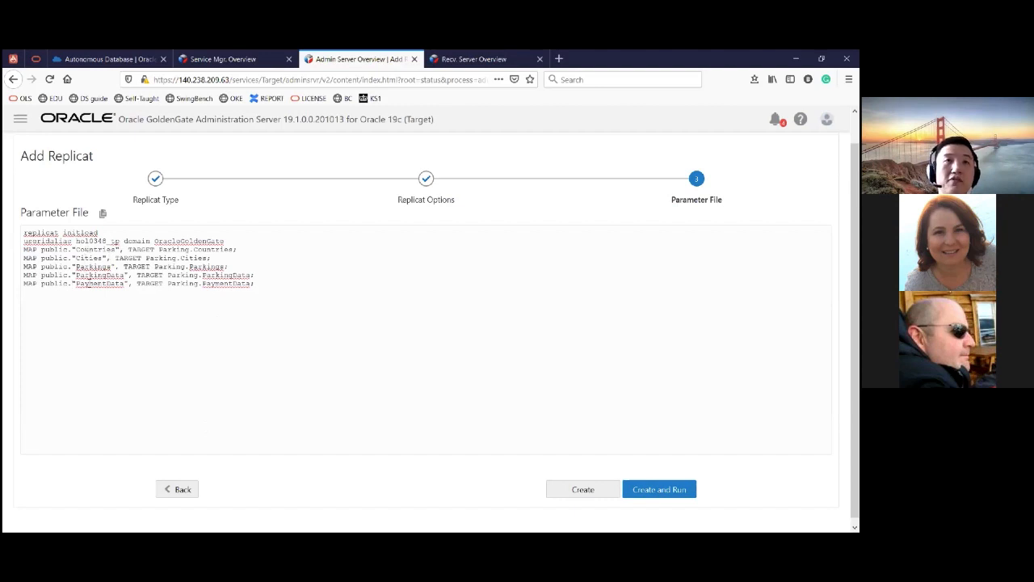
drag(142, 250, 164, 274)
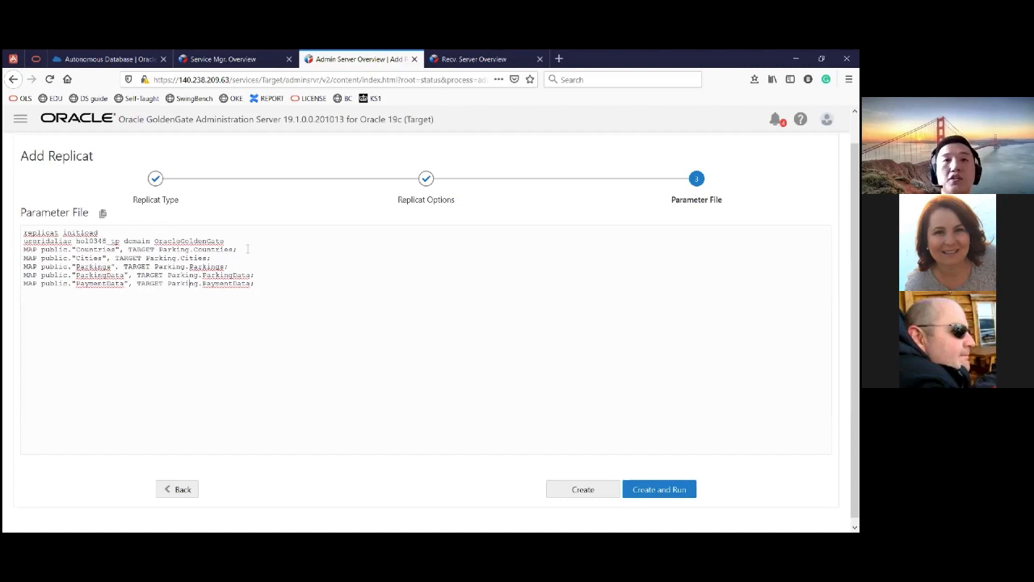
- Review the MAP statements in the parameter file, then create and run the initload replicat
drag(268, 276, 23, 257)
drag(316, 291, 8, 257)
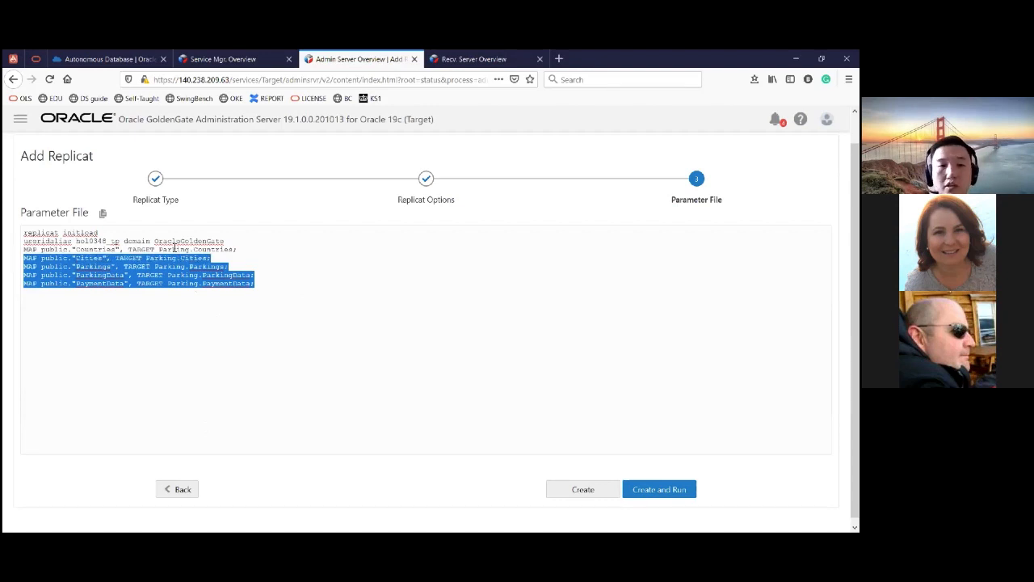
click(388, 353)
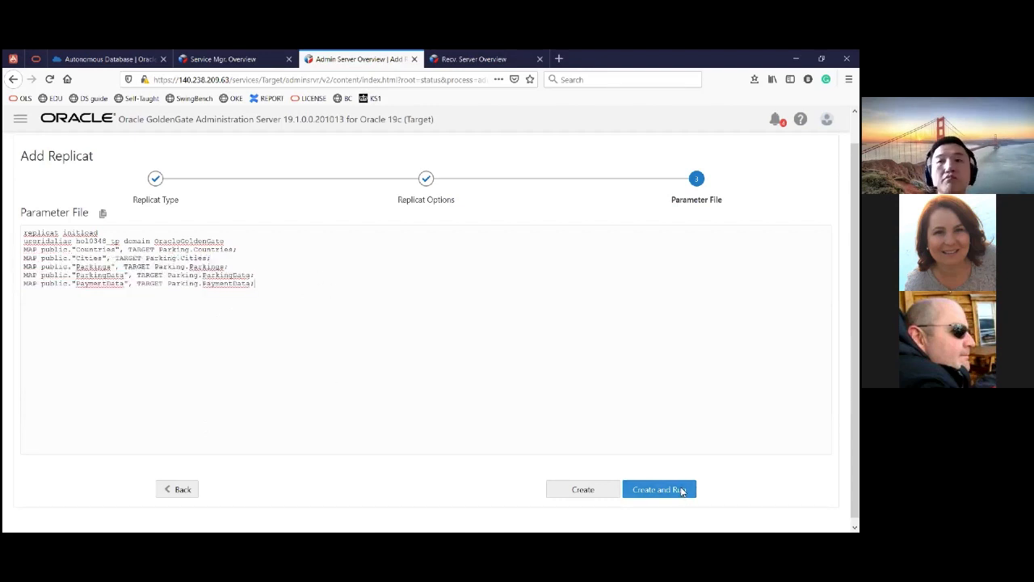
click(677, 493)
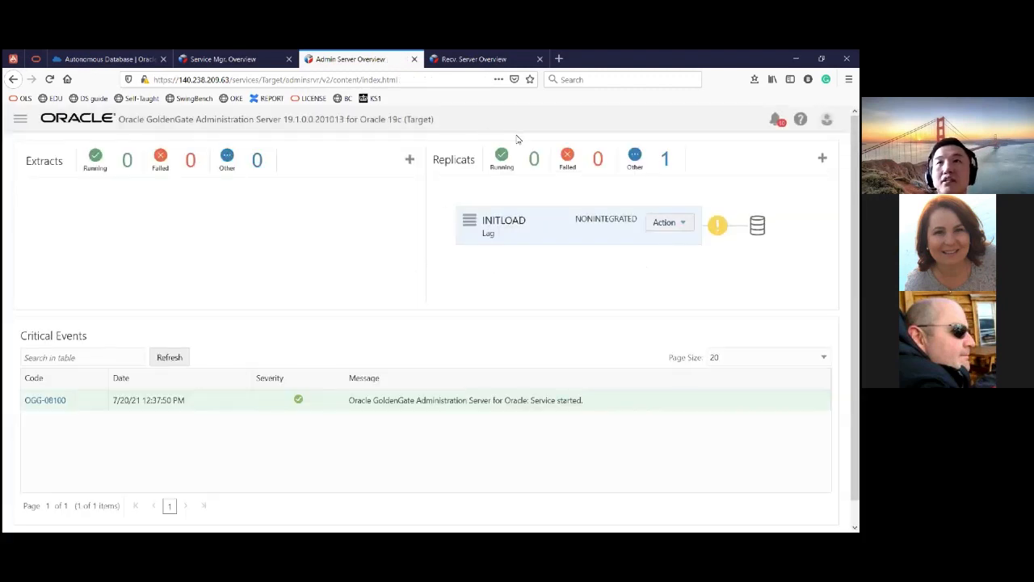
- Open the INITLOAD replicat's details and check its report and table statistics
click(684, 223)
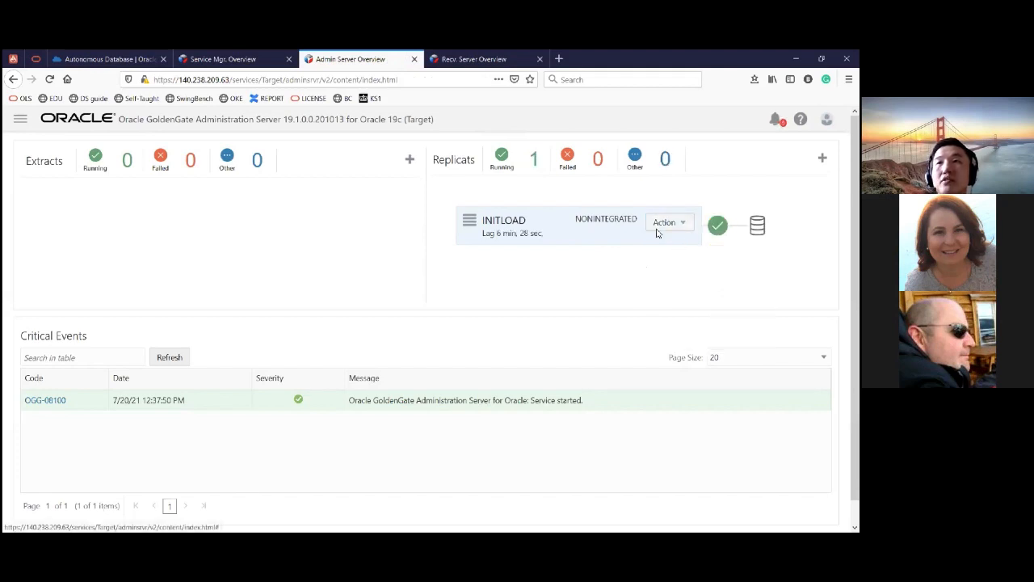
click(665, 224)
click(667, 242)
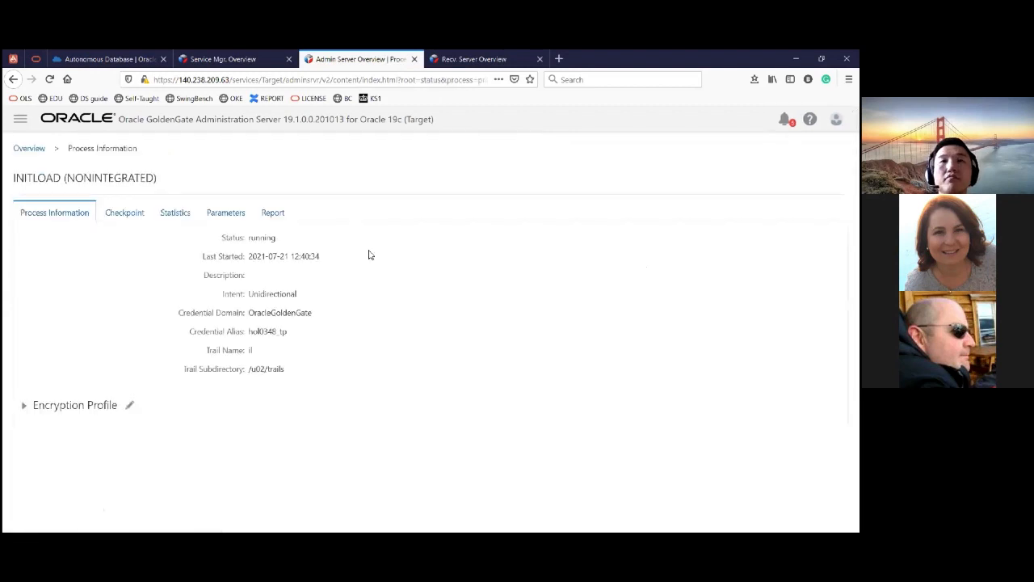
click(275, 217)
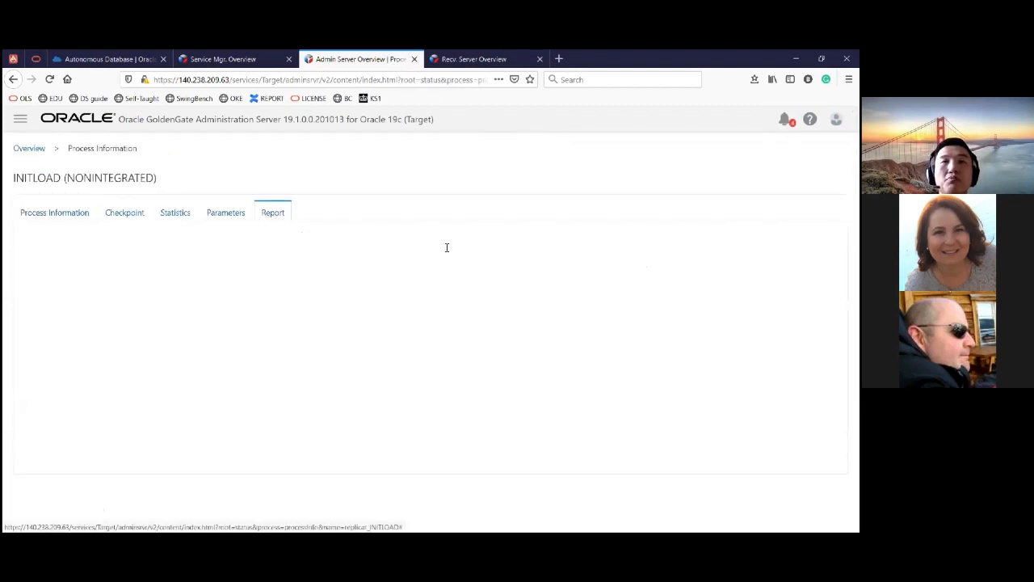
click(172, 217)
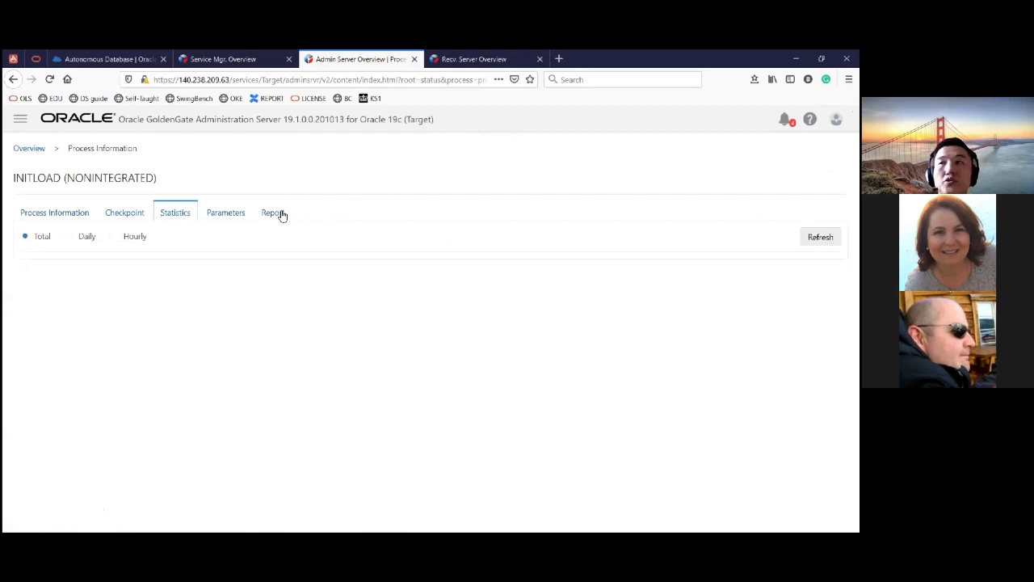
click(272, 214)
click(174, 214)
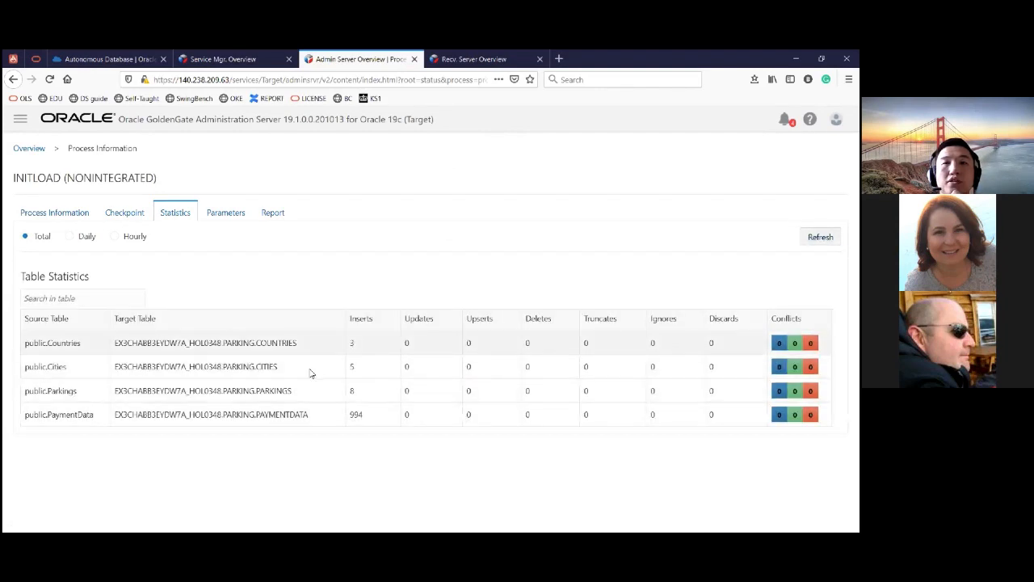
- Examine the insert counts of the five PARKING target tables and glance at the migration diagram in the PowerPoint presentation
drag(257, 415, 311, 426)
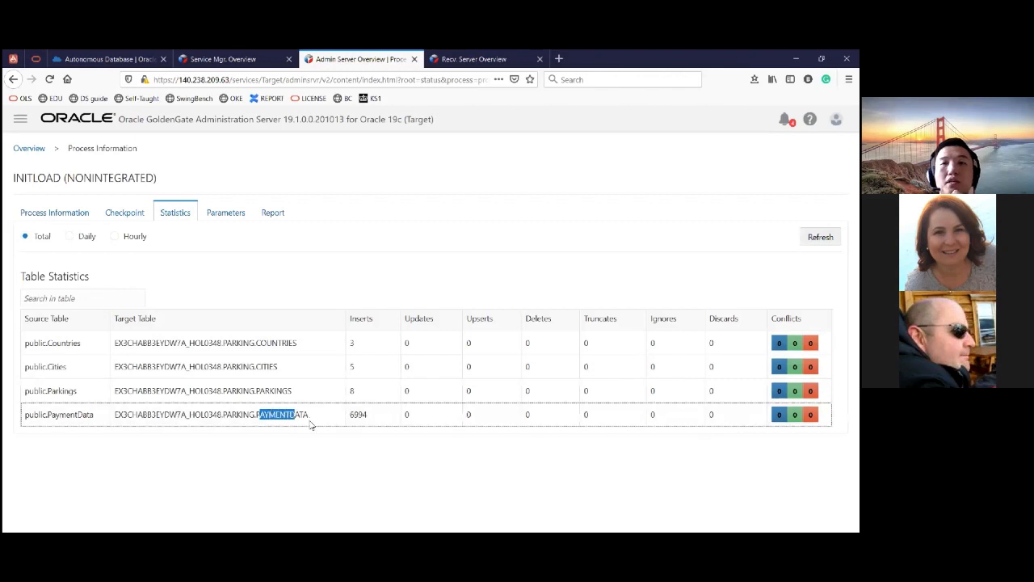
click(369, 450)
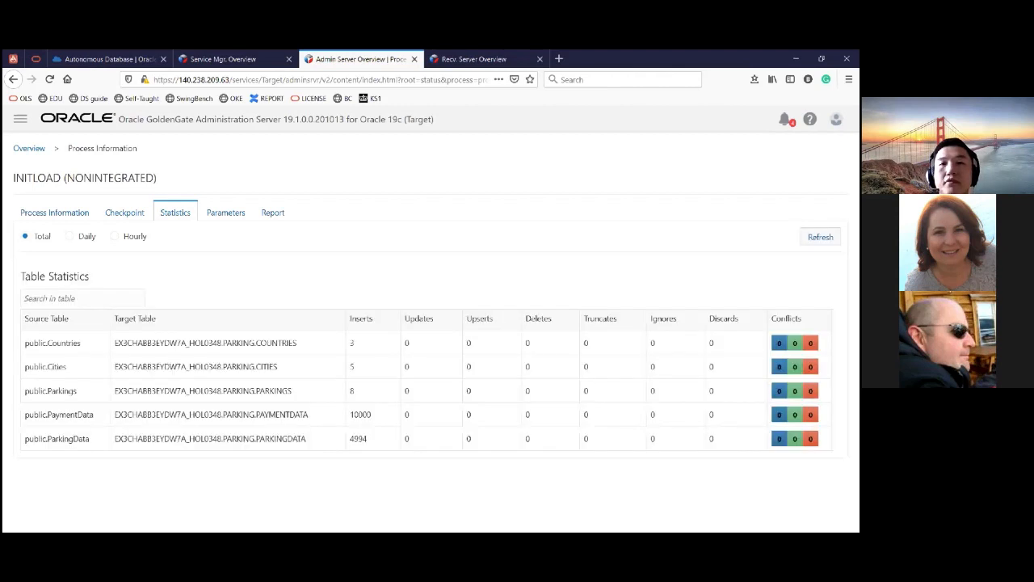
drag(258, 414, 288, 439)
click(308, 415)
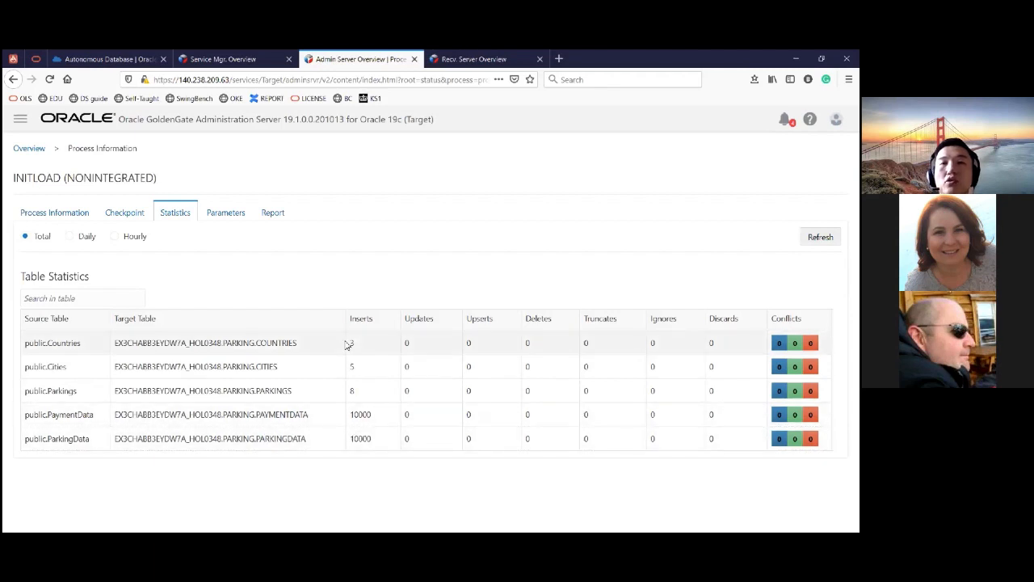
mouse_move(346, 342)
mouse_down()
mouse_move(391, 450)
mouse_move(350, 343)
mouse_up()
click(379, 444)
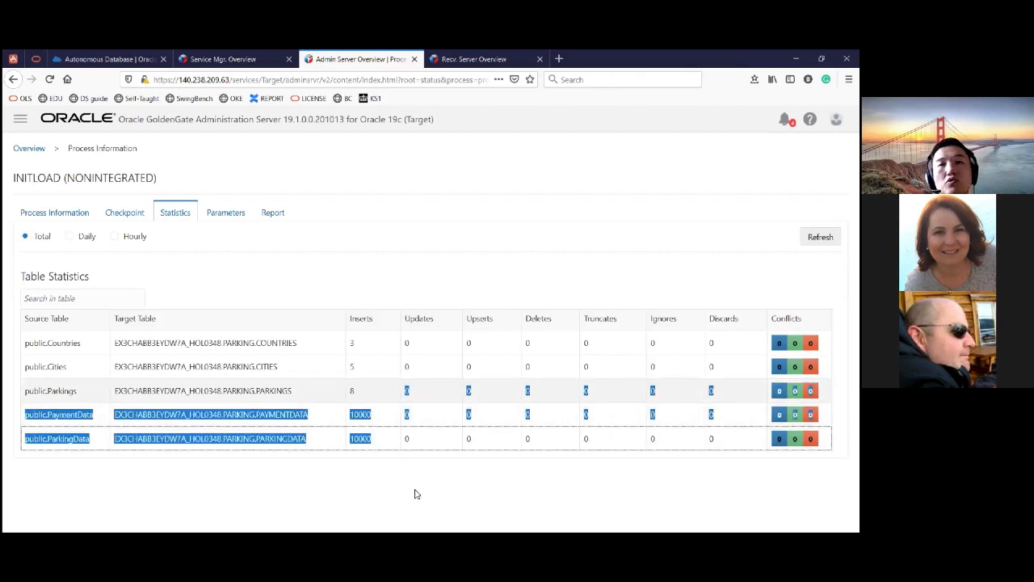
click(414, 487)
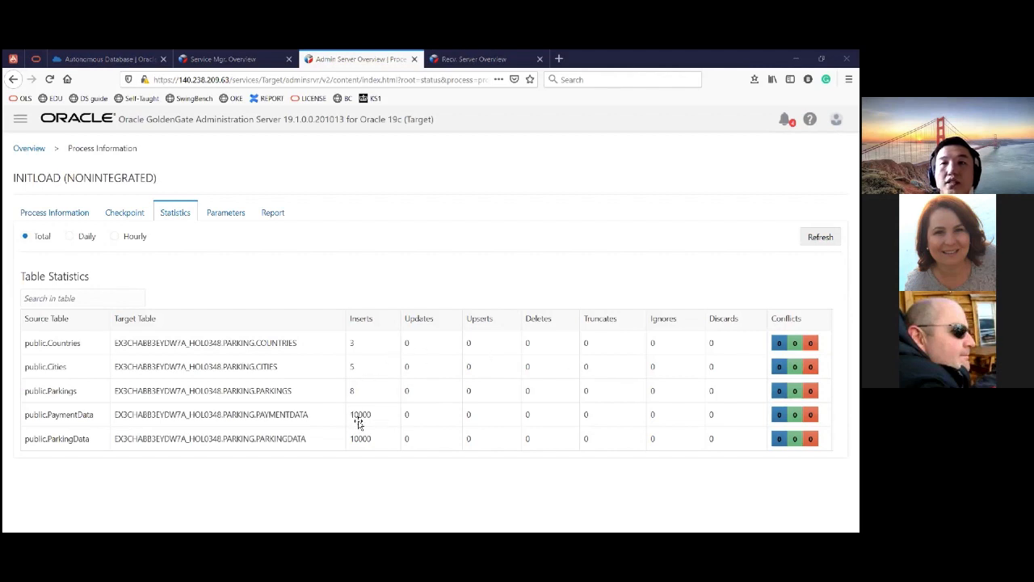
key(alt+Tab)
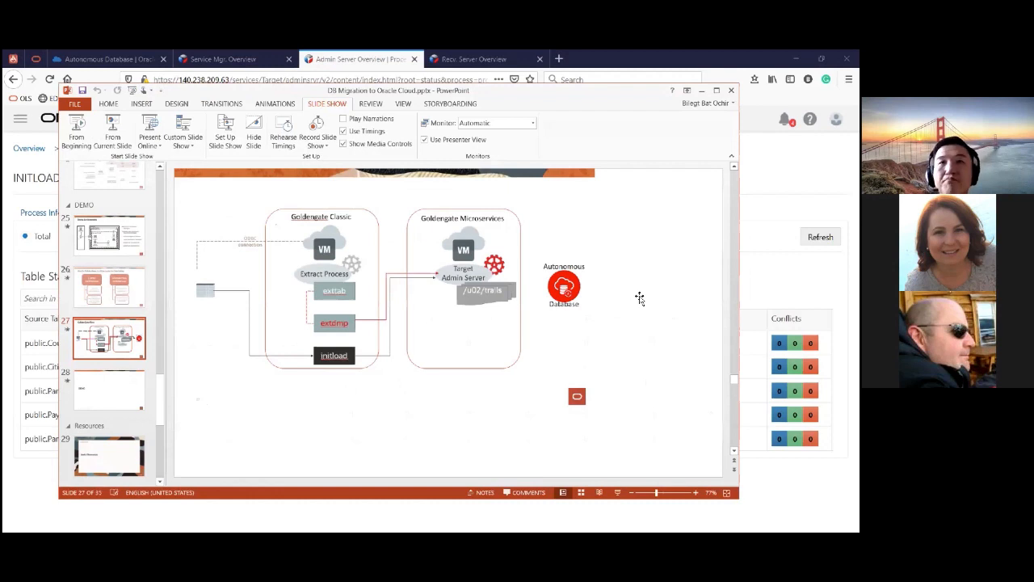
key(alt+Tab)
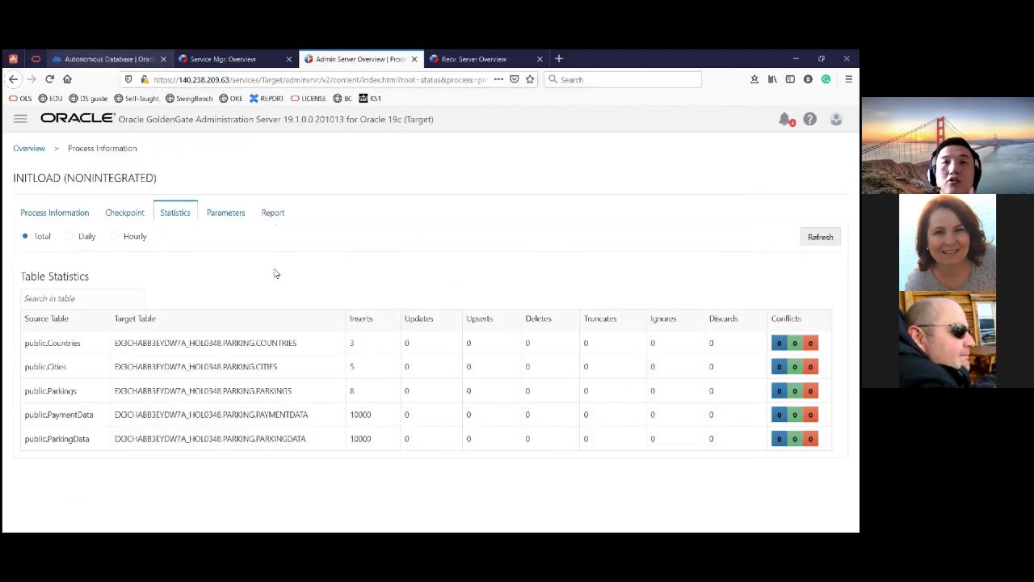
- Switch to the HOL Target ATP page in Oracle Cloud, minimize Cloud Shell, and open Database Actions from the database's tools
click(110, 59)
click(212, 268)
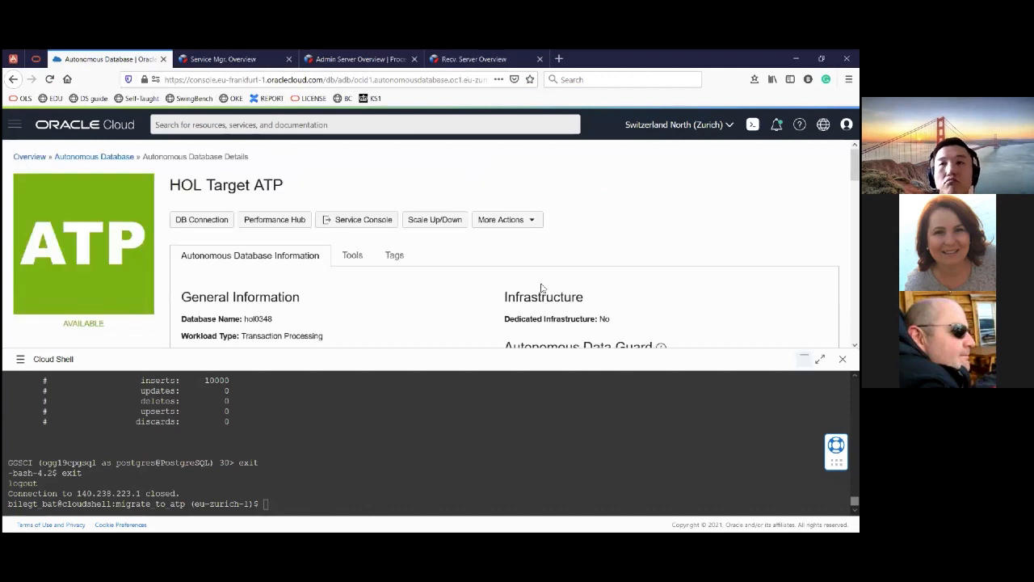
click(798, 360)
scroll(355, 259, down, 2)
scroll(353, 259, up, 2)
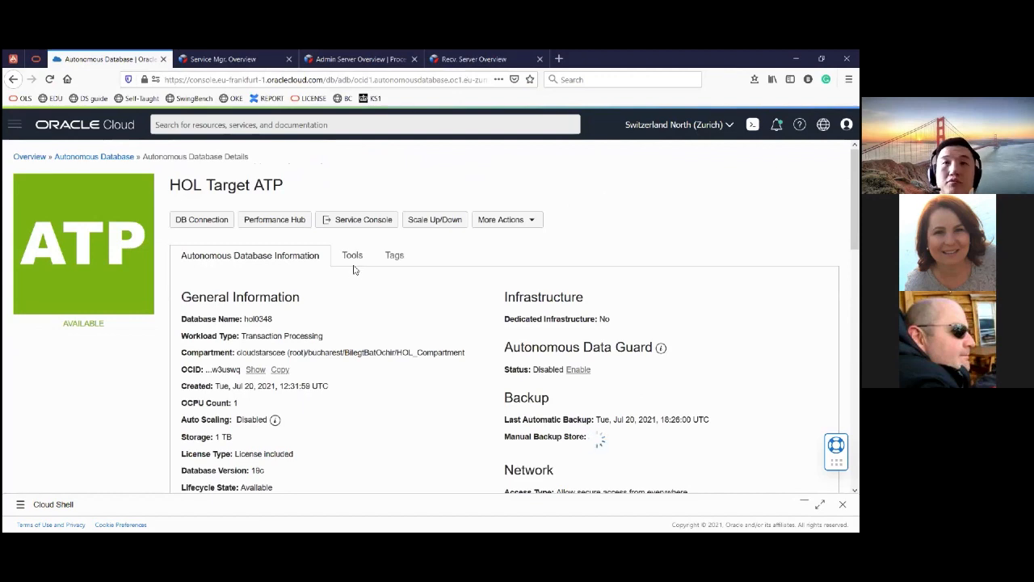
click(349, 257)
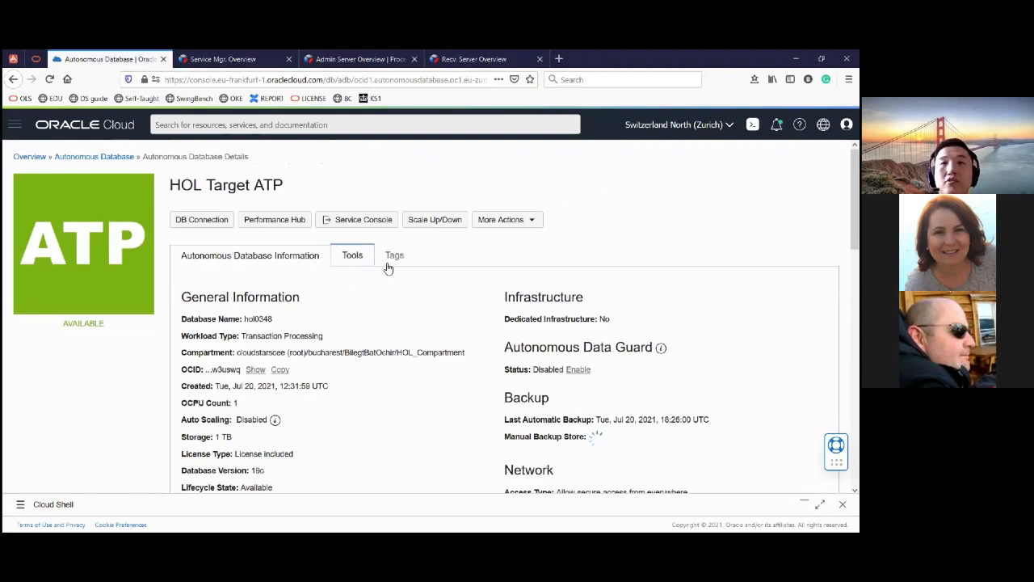
click(360, 257)
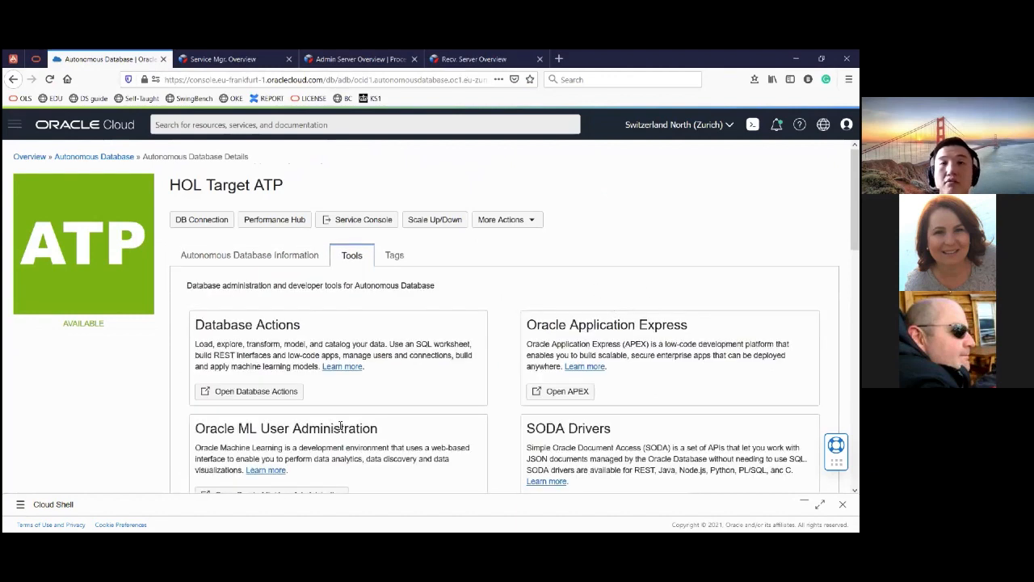
scroll(242, 323, down, 1)
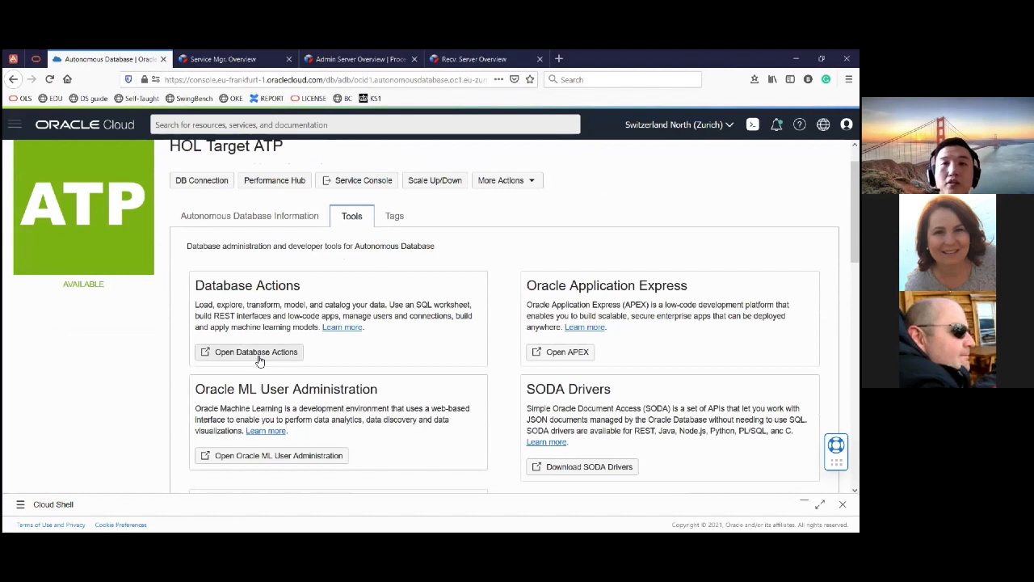
click(259, 360)
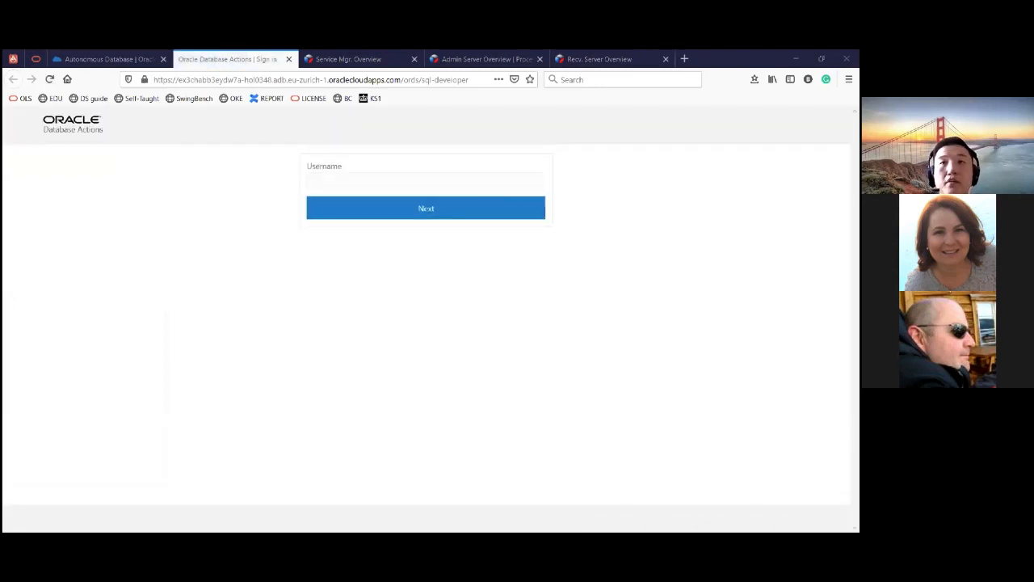
- Sign in to Database Actions with the username admin and the account password
click(392, 188)
text(admin)
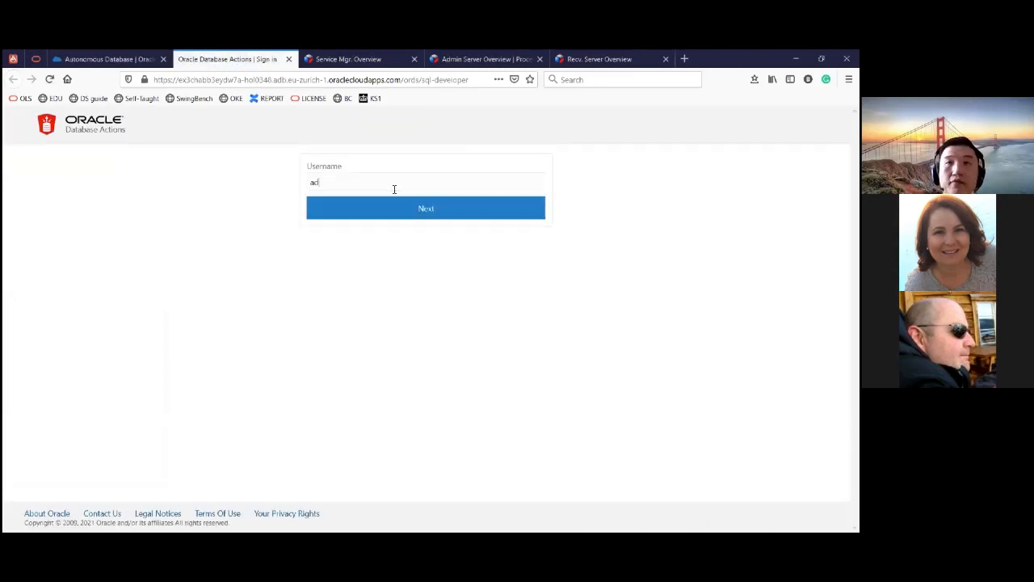
click(385, 212)
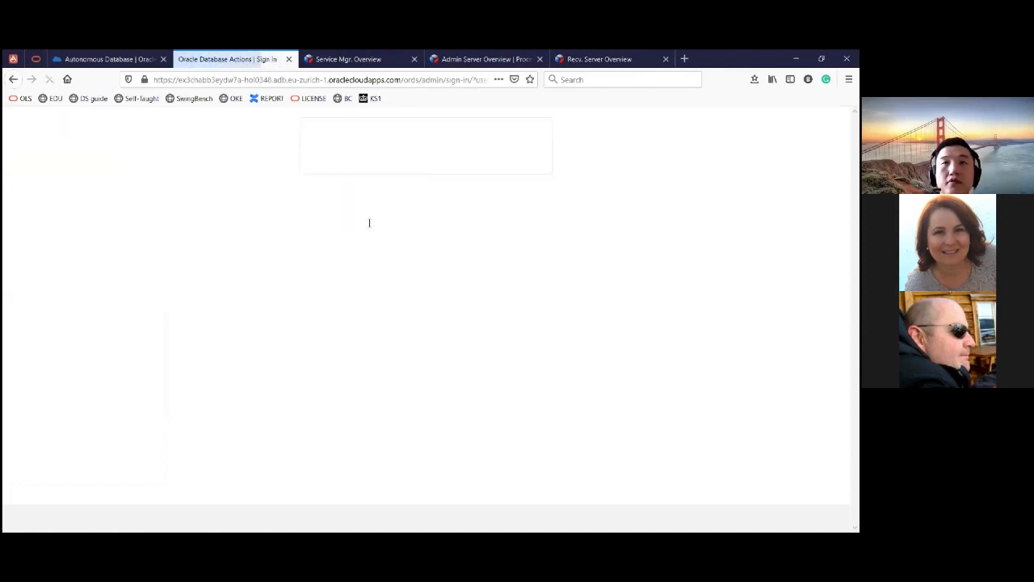
click(370, 242)
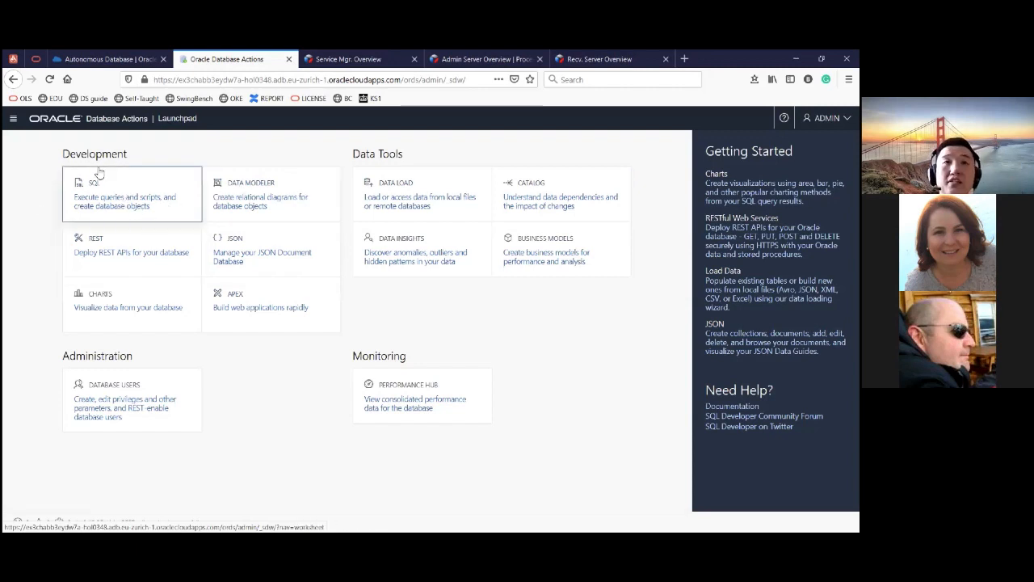
- Open the SQL worksheet and list the tables of the PARKING schema
click(101, 199)
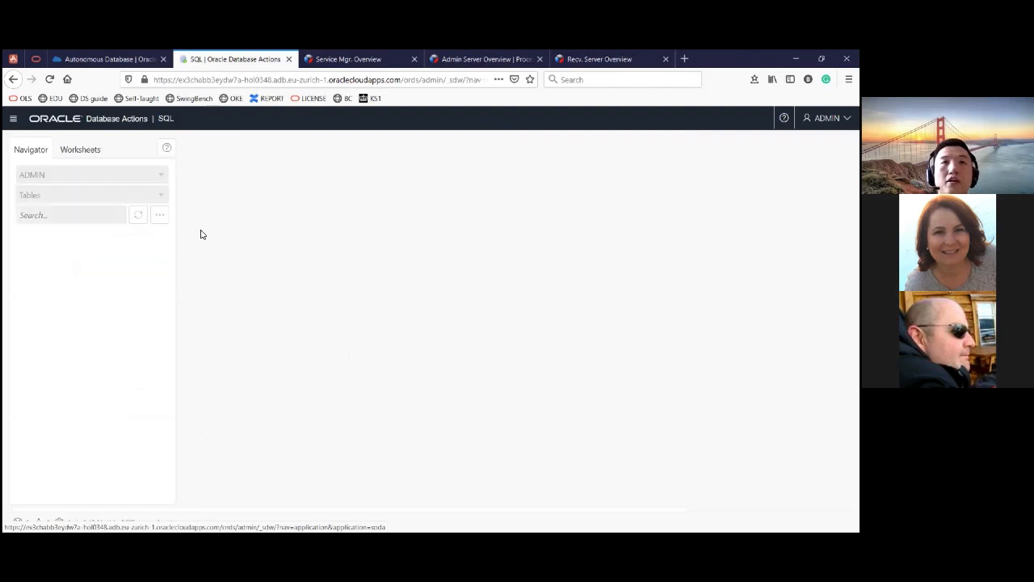
click(81, 175)
text(park)
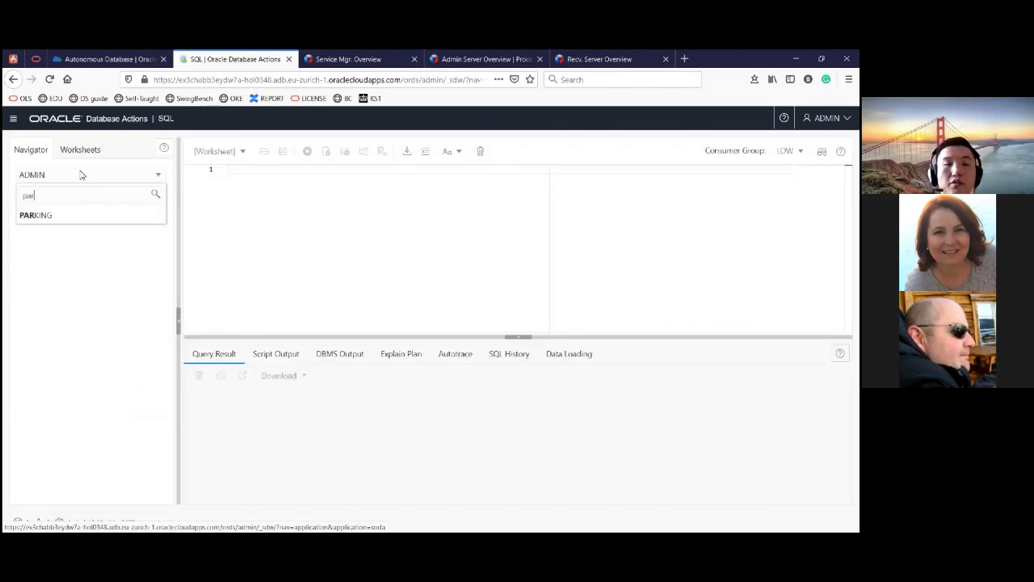
click(95, 215)
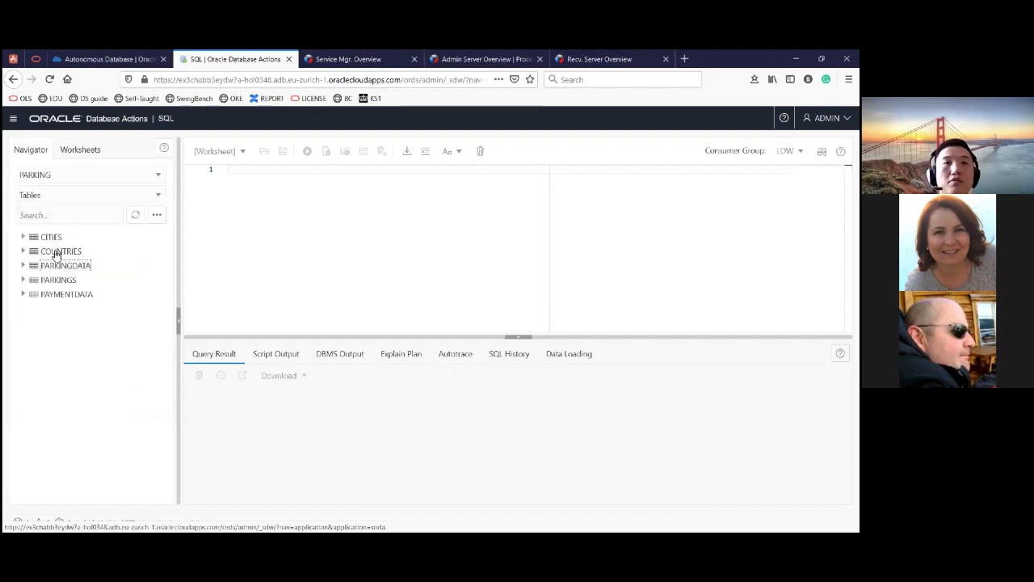
- Generate a SELECT statement for the PARKING.CITIES table in the worksheet and run it
drag(156, 235, 346, 238)
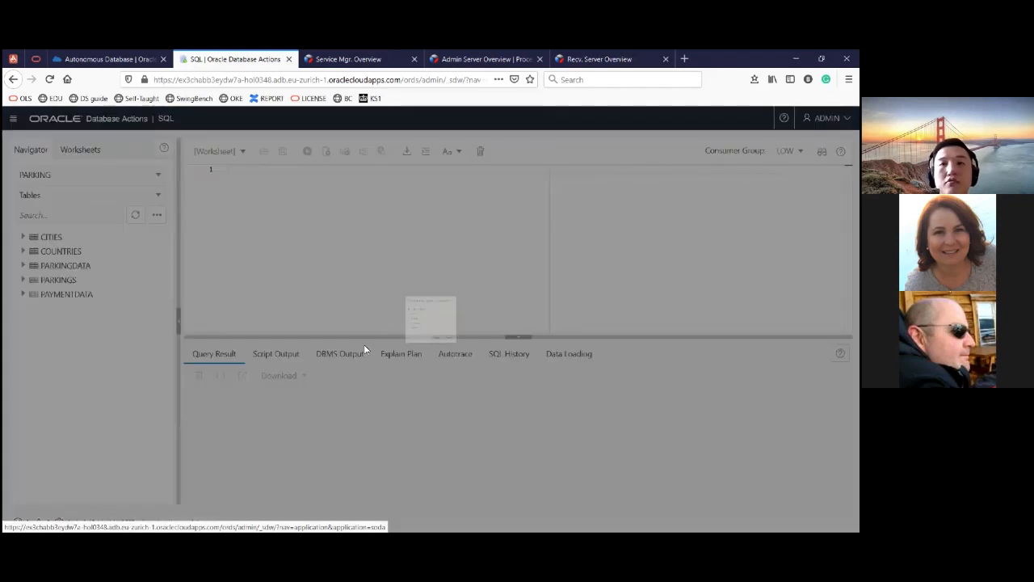
click(450, 380)
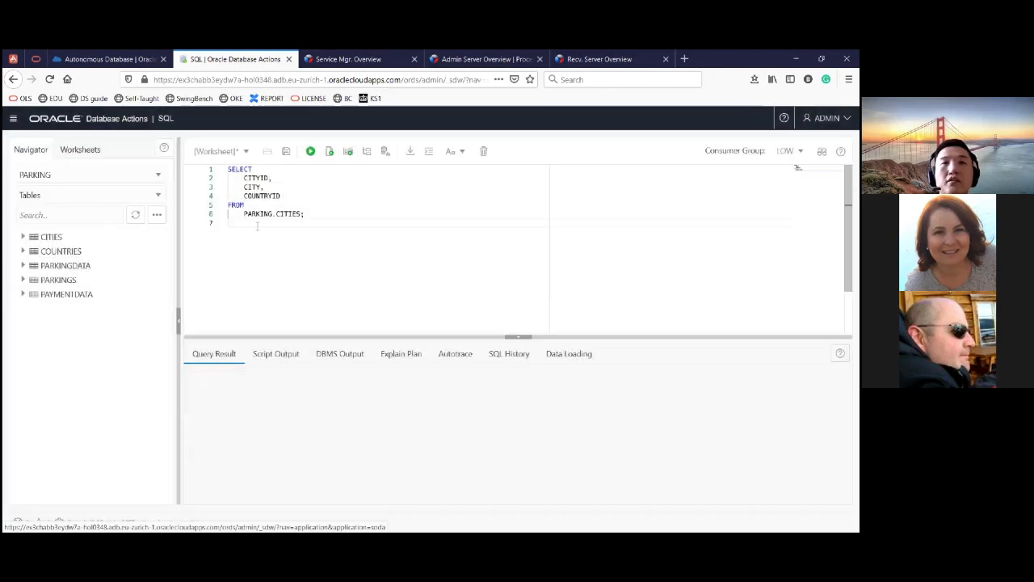
key(ctrl+Return)
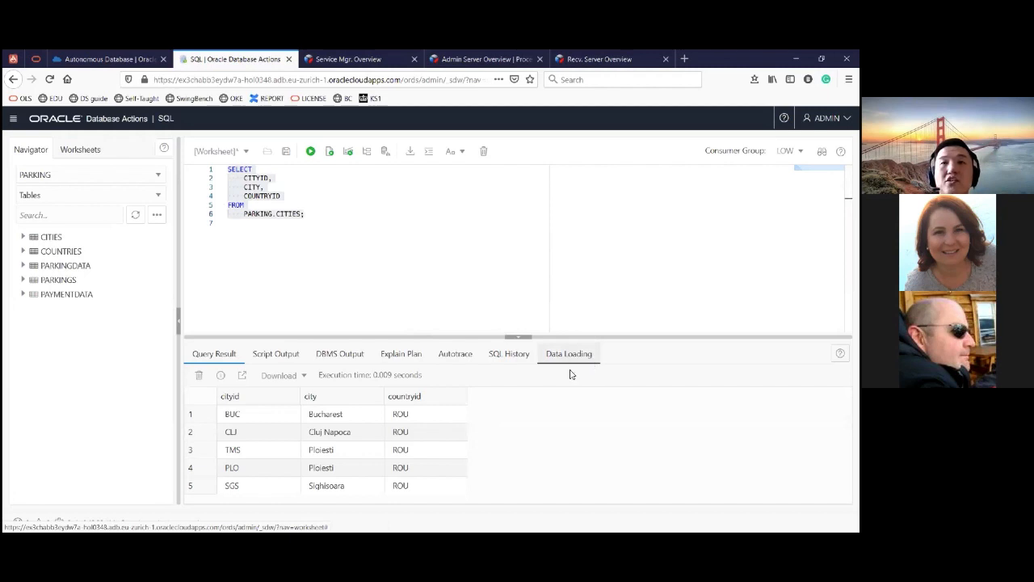
- Enlarge the query result area and examine the rows returned from the CITIES table
drag(408, 337, 402, 256)
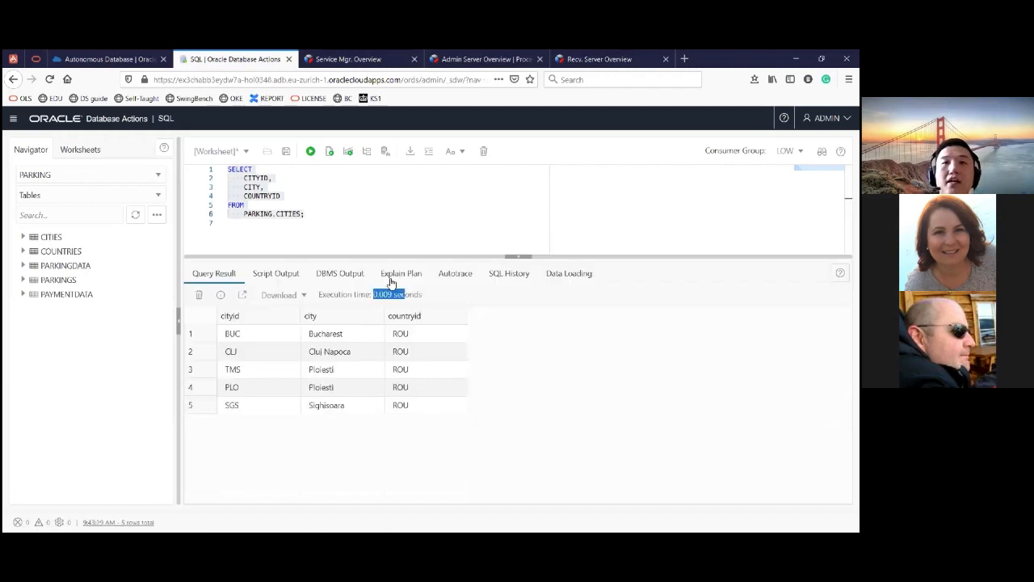
drag(413, 213, 408, 205)
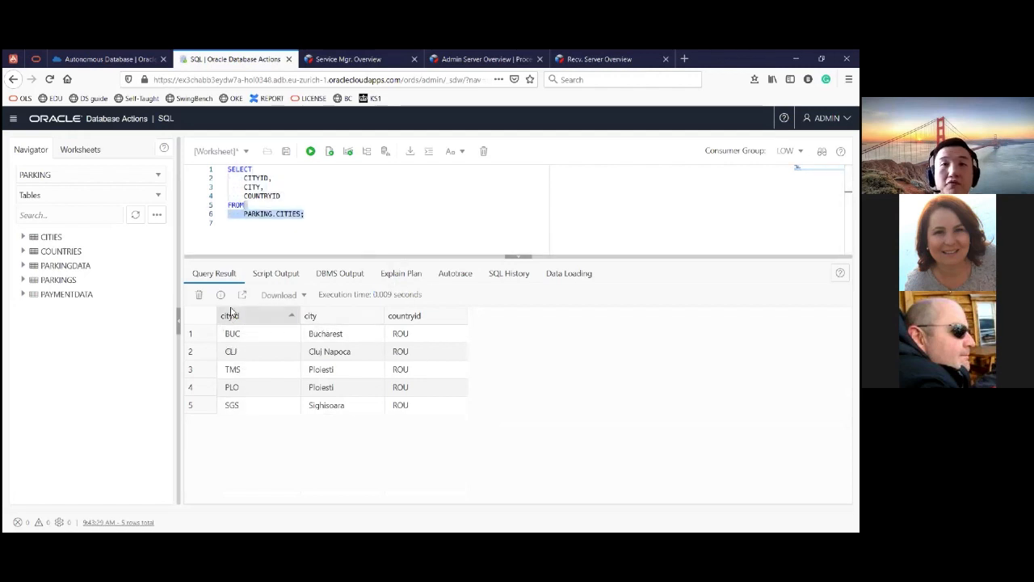
click(317, 370)
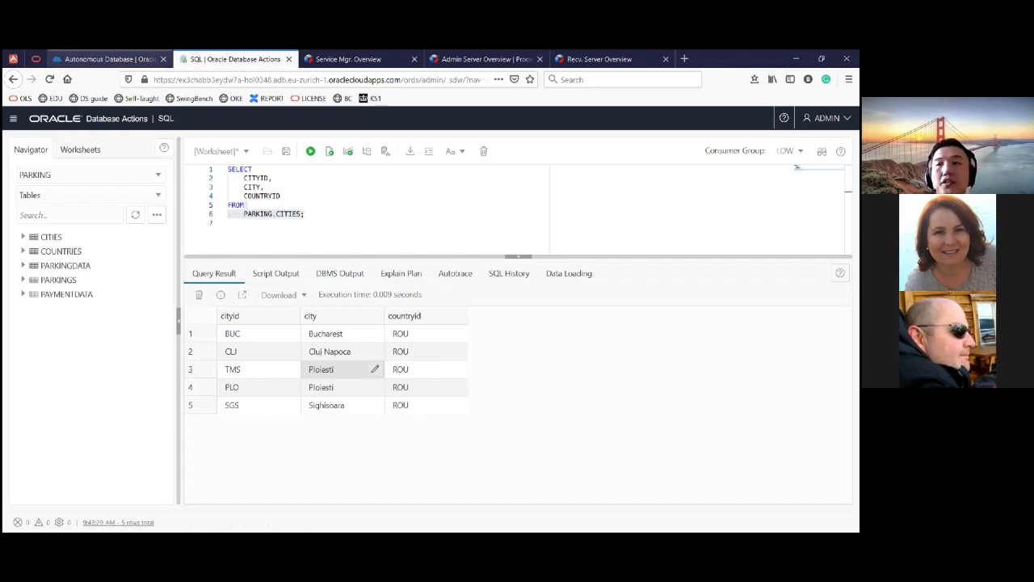
- Return to the HOL Target ATP page and restore the Cloud Shell terminal
click(110, 59)
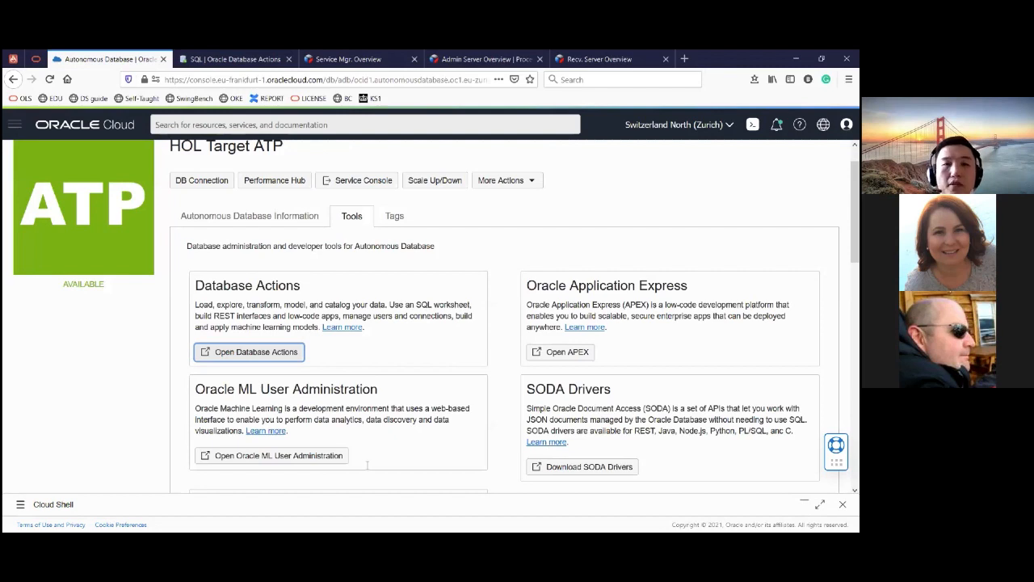
click(819, 505)
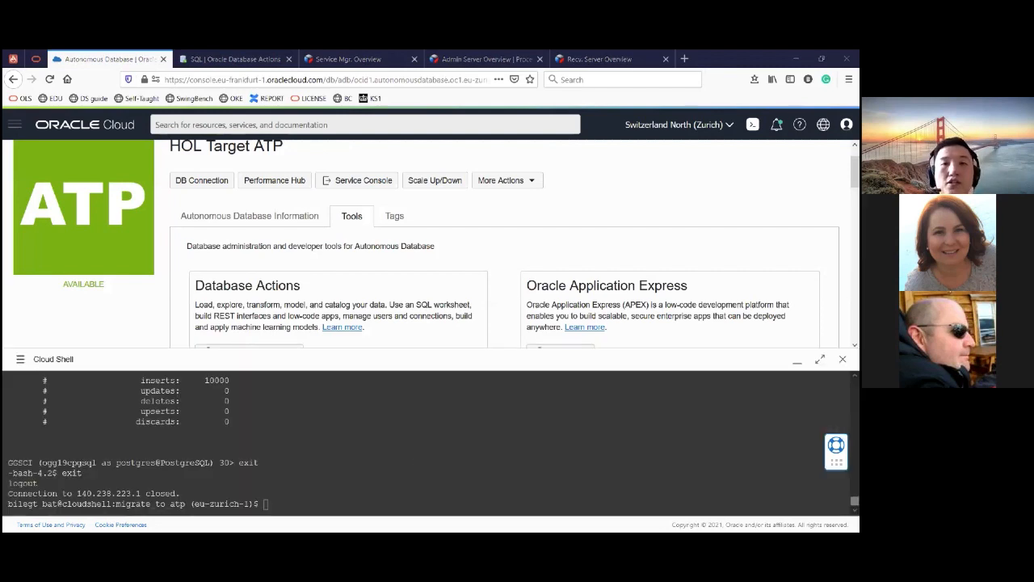
key(ctrl+v)
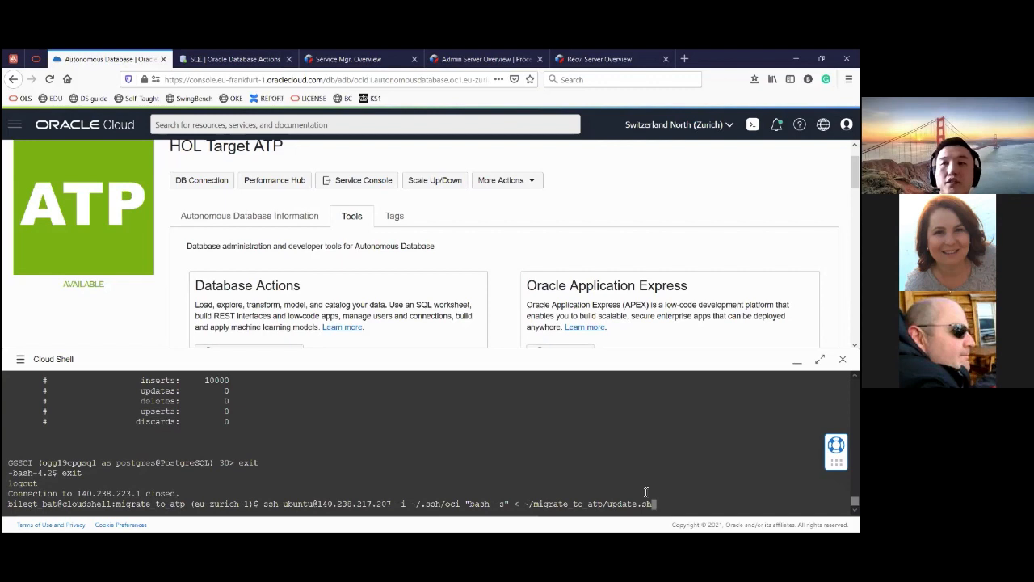
click(821, 360)
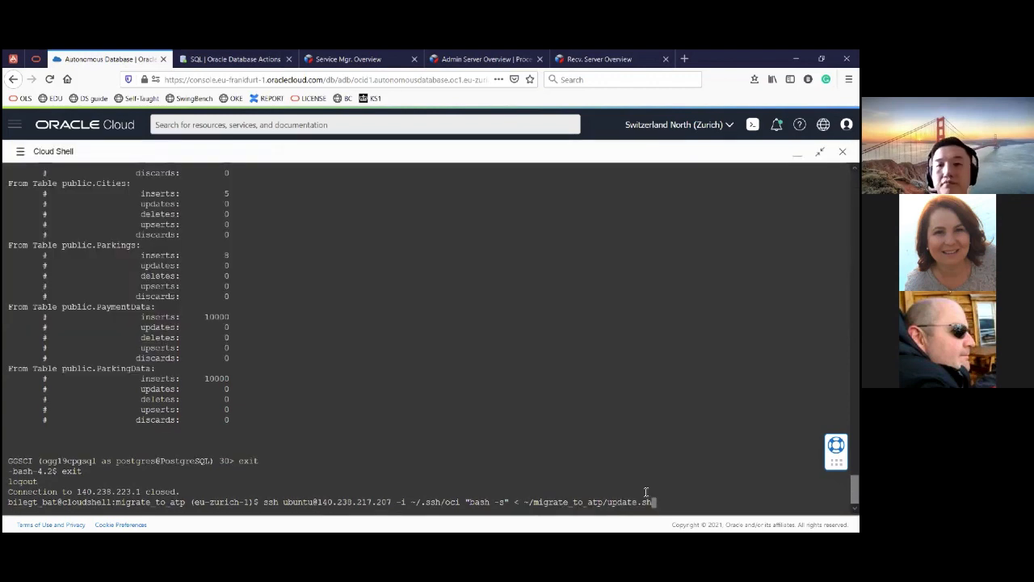
key(alt+Tab)
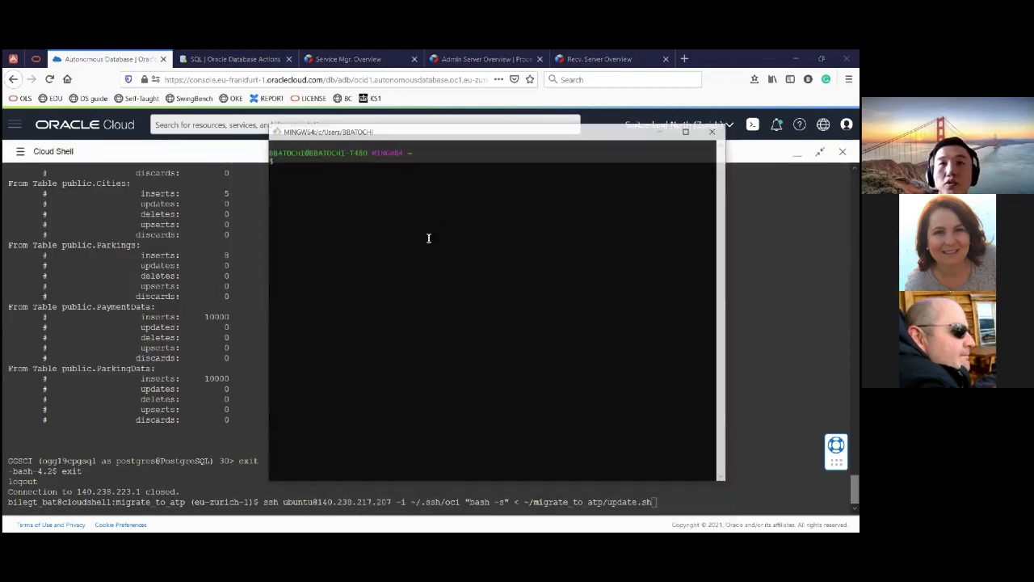
key(Return)
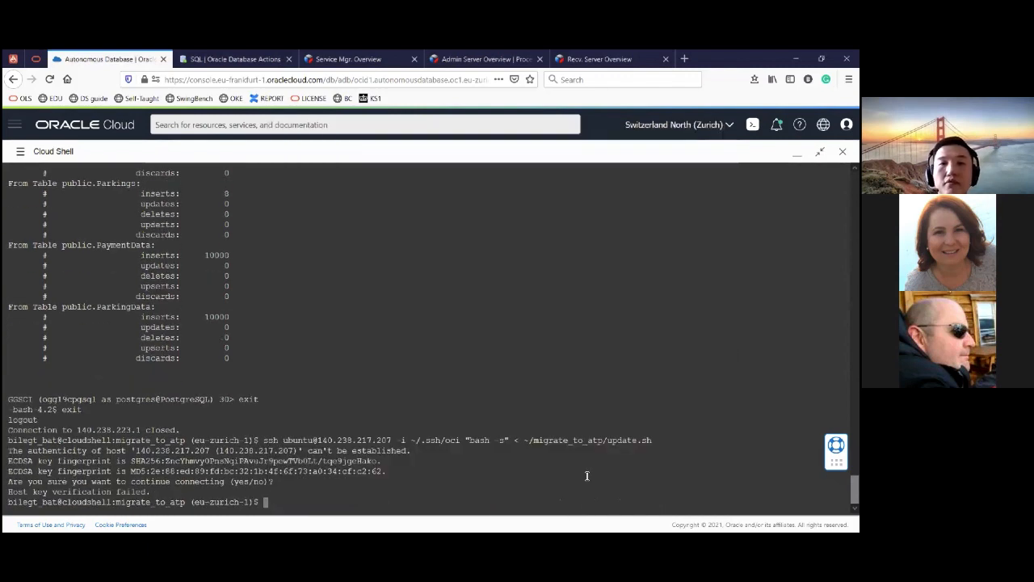
- Rerun the update.sh SSH command, accept the host key with yes, and highlight the script's output line
key(Up)
key(Return)
text(yes)
key(Return)
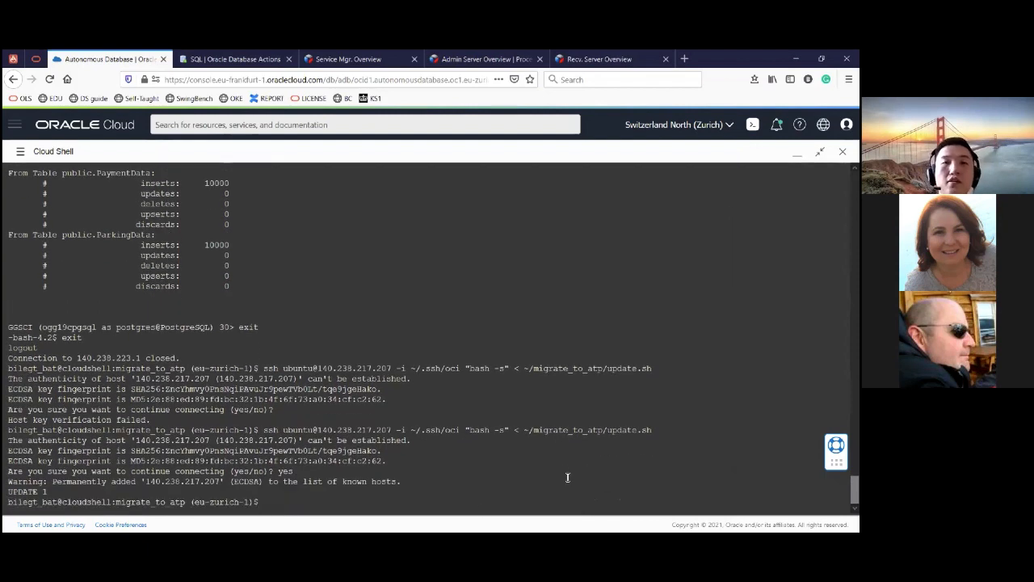
mouse_move(10, 491)
mouse_down()
mouse_move(51, 491)
mouse_move(10, 492)
mouse_up()
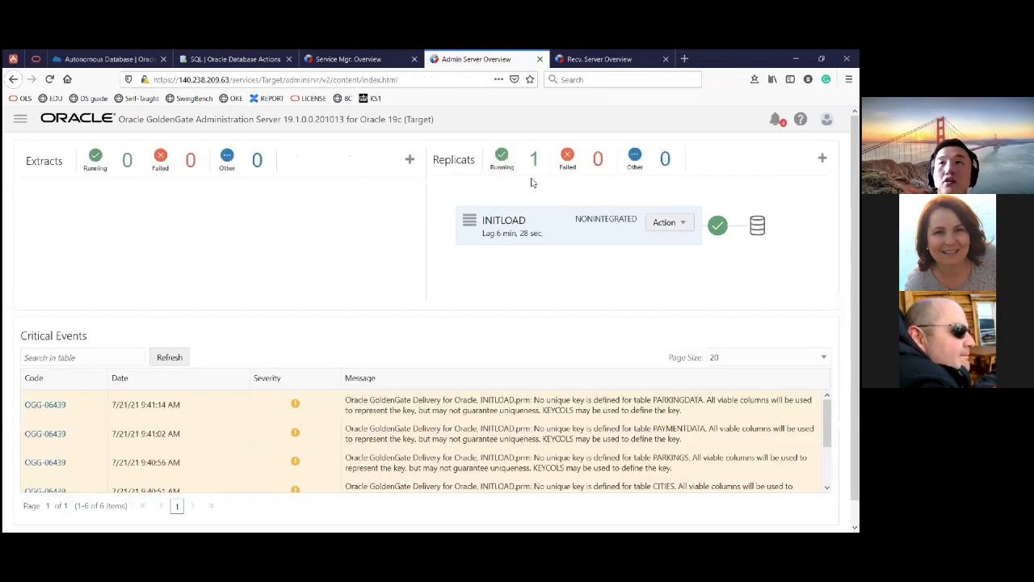
- Start adding a replicat on the target GoldenGate Administration Server with the type Nonintegrated Replicat
click(823, 158)
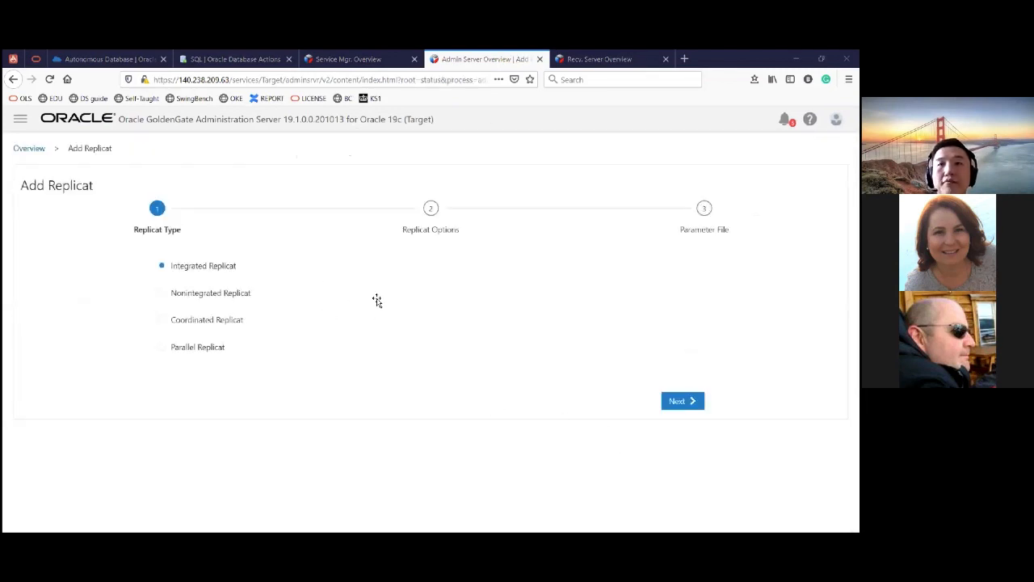
key(alt+Tab)
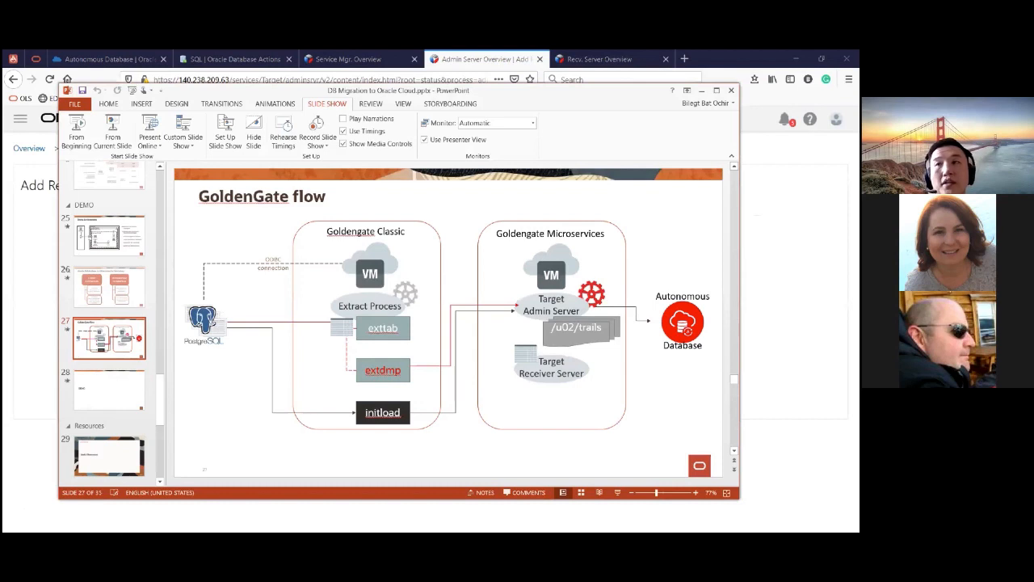
key(alt+Tab)
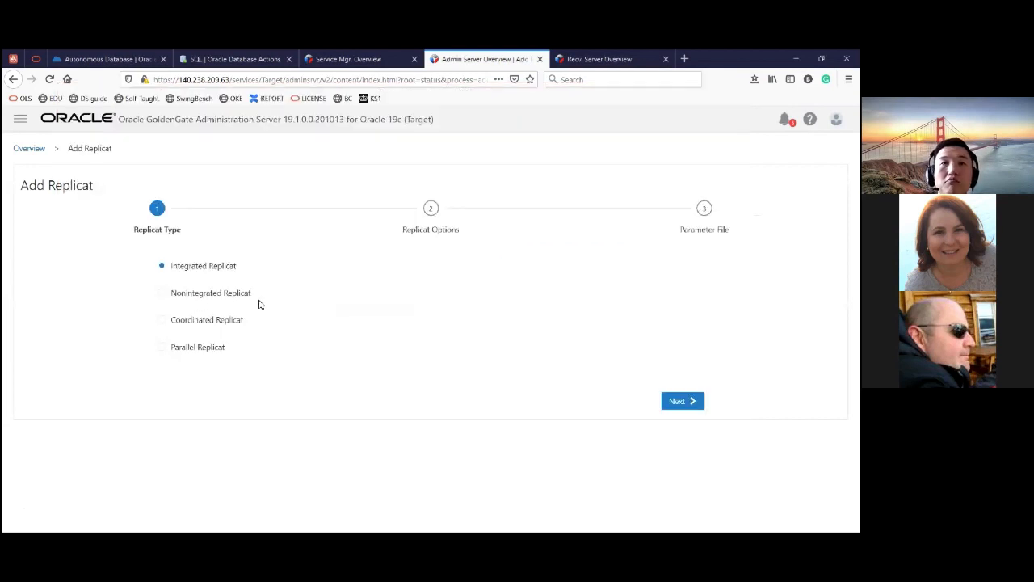
click(669, 405)
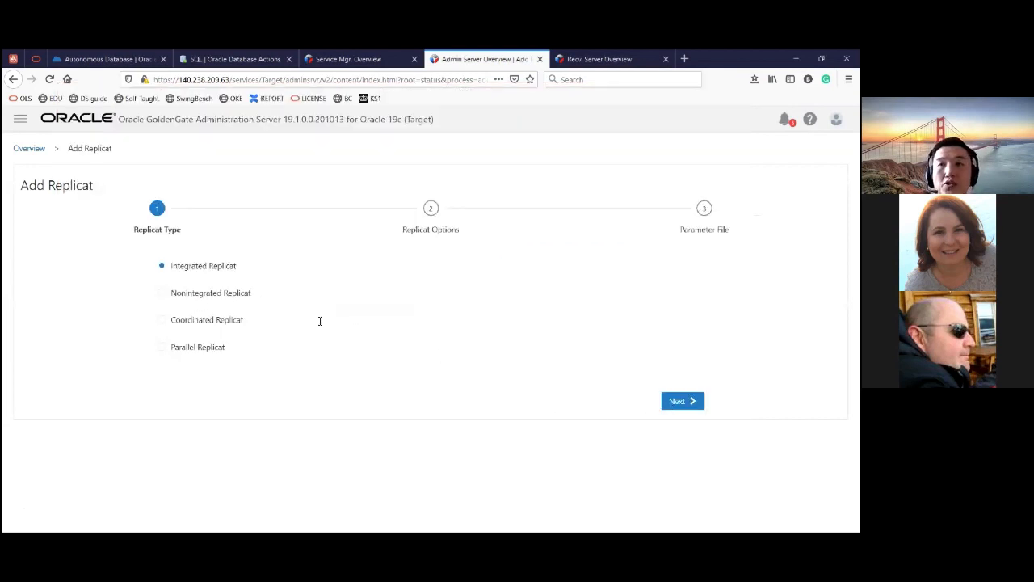
- Name the replicat process changes and assign credential domain OracleGoldenGate with alias hol0348_tp
click(310, 302)
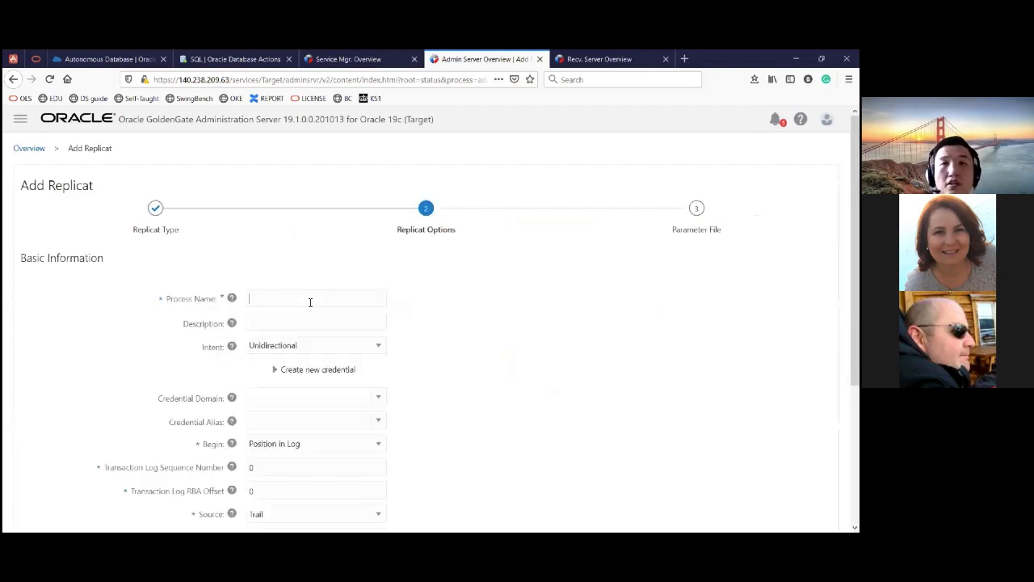
text(changes)
click(314, 399)
click(343, 416)
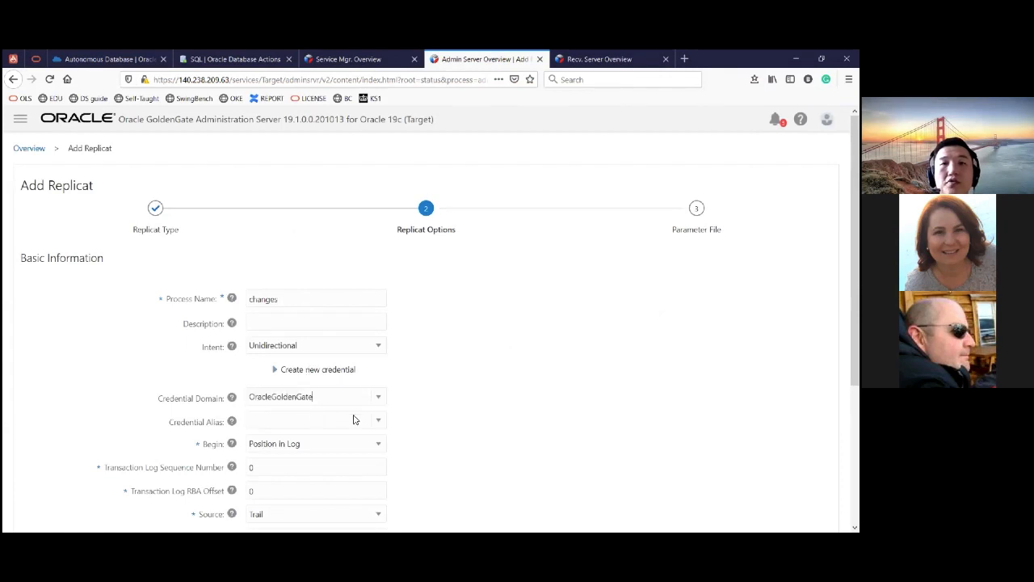
click(372, 421)
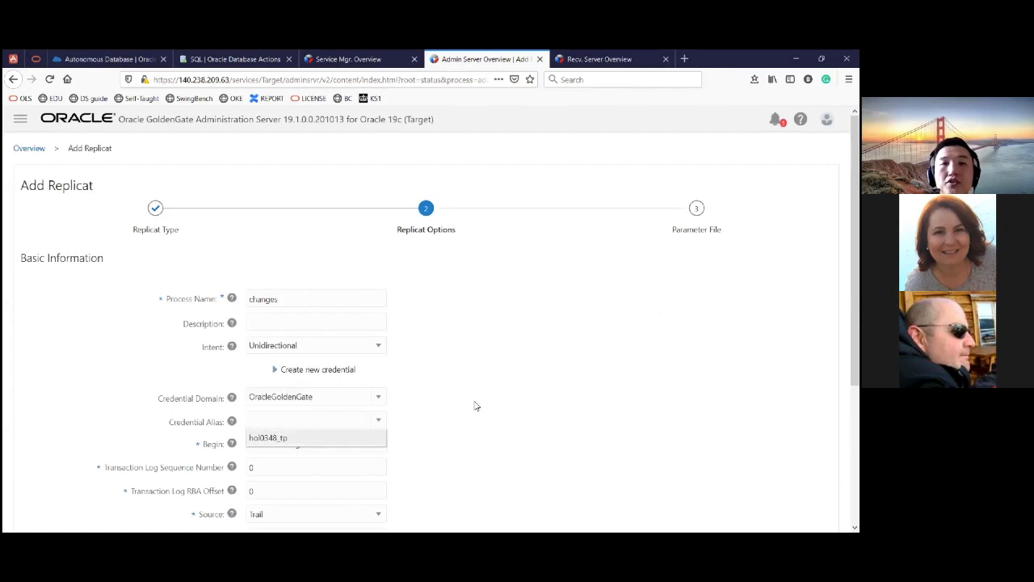
- Set the replicat's trail name to pd and its trail subdirectory to /u02/trails
scroll(393, 375, down, 1)
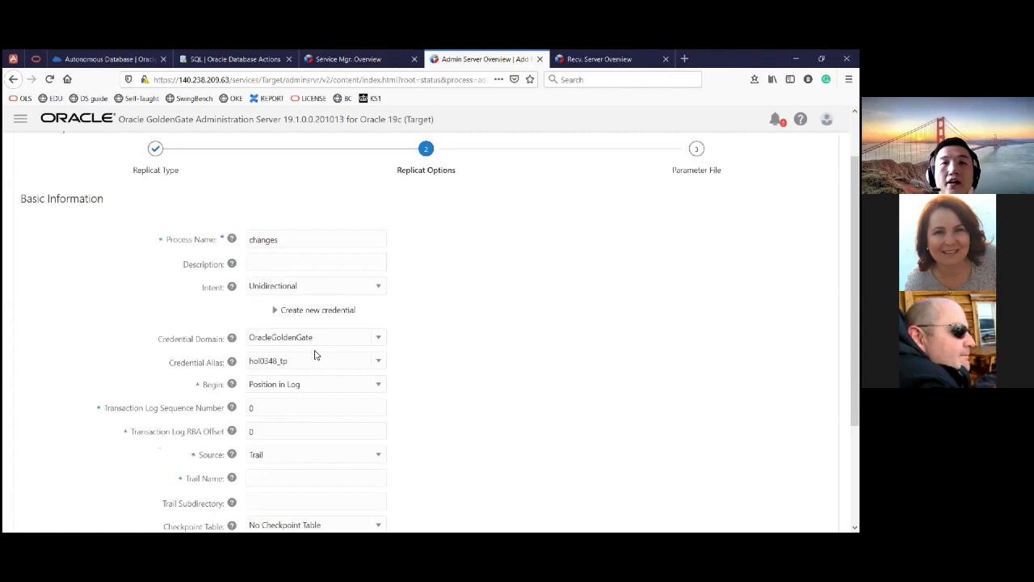
scroll(315, 355, down, 1)
scroll(311, 336, down, 2)
click(310, 335)
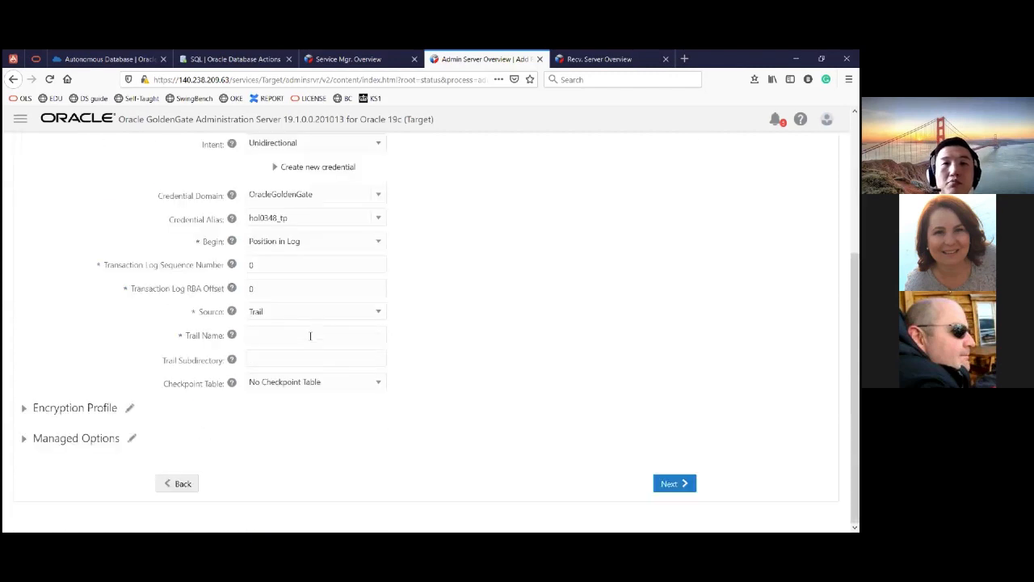
text(pd)
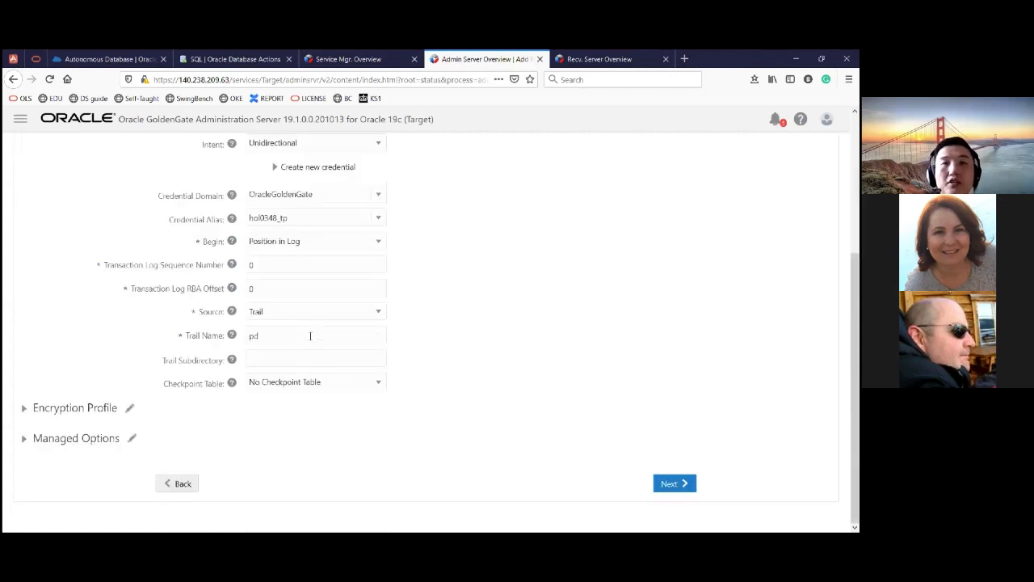
key(Tab)
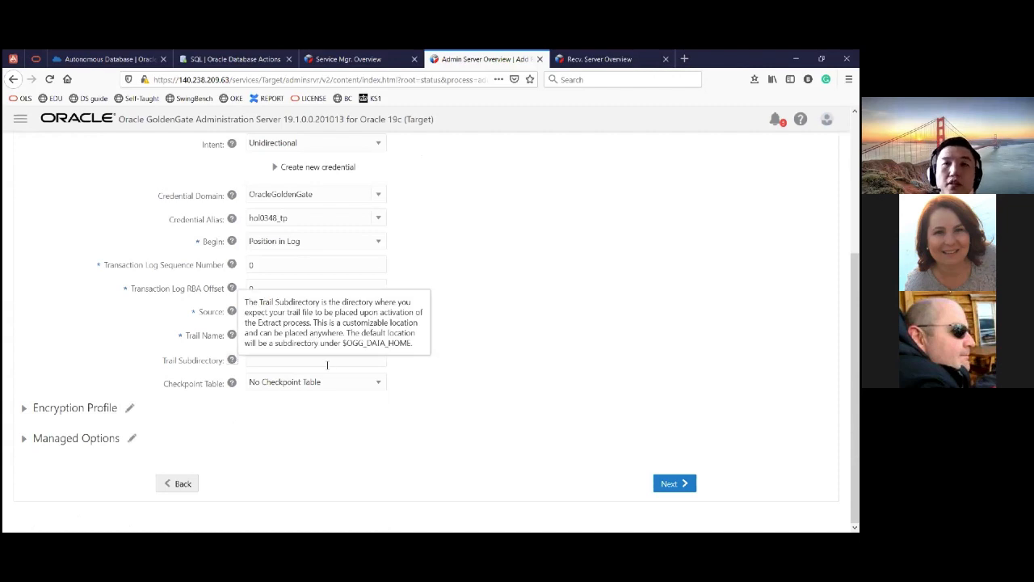
click(328, 366)
text(/u02/)
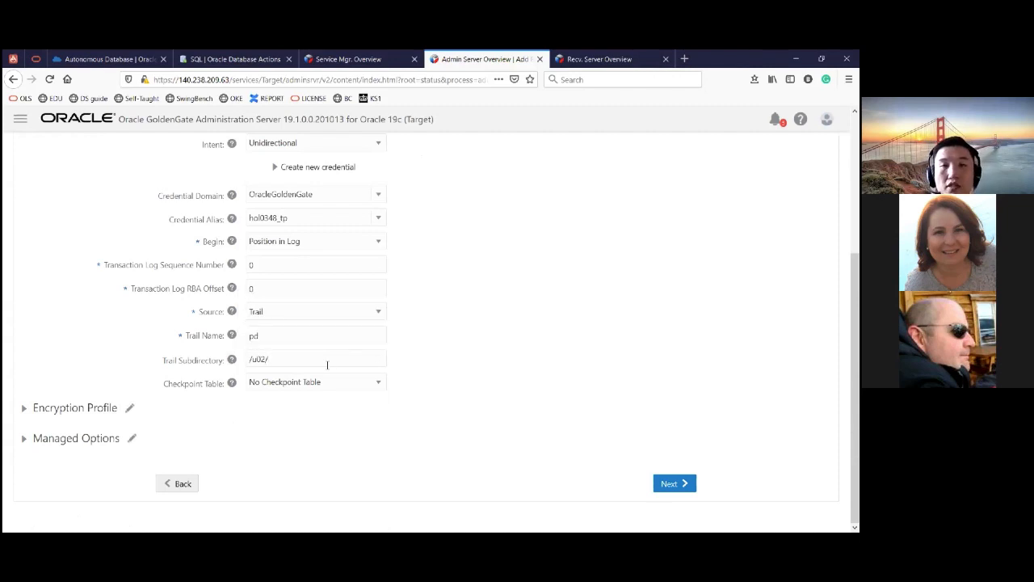
text(trails)
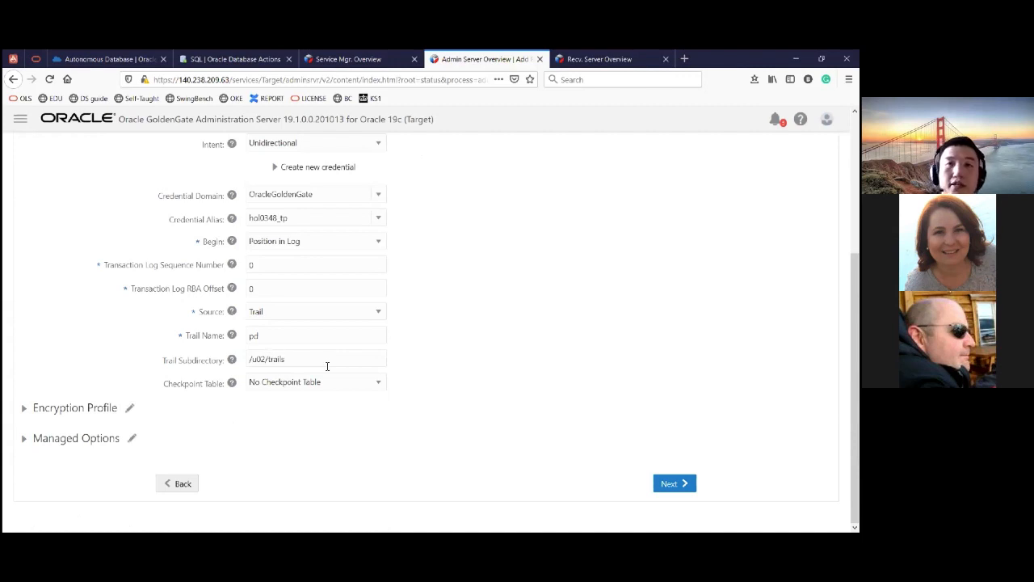
- Choose GGADMIN.CHKPT as the checkpoint table and proceed to the replicat's parameter file
click(320, 385)
click(307, 413)
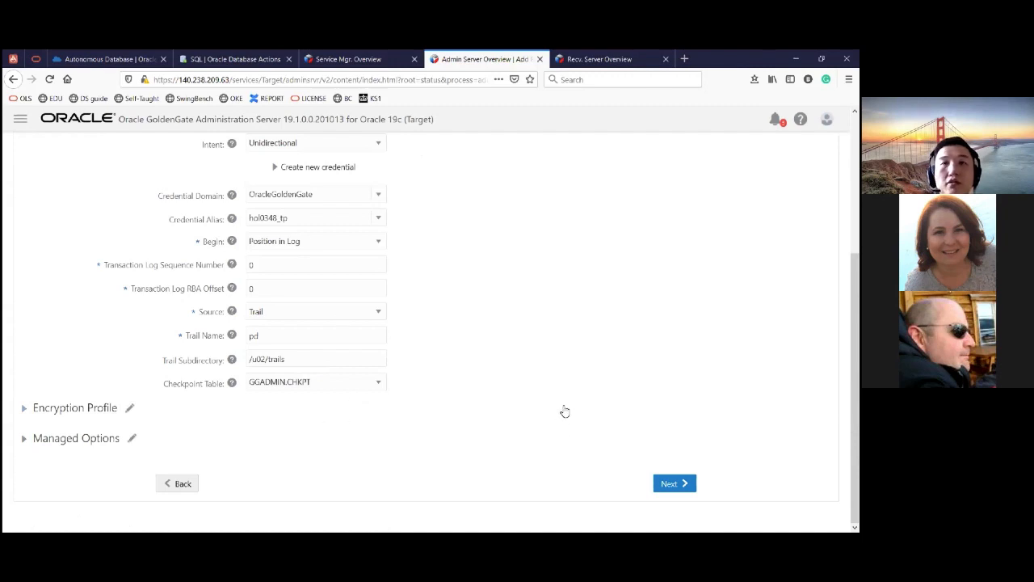
click(673, 483)
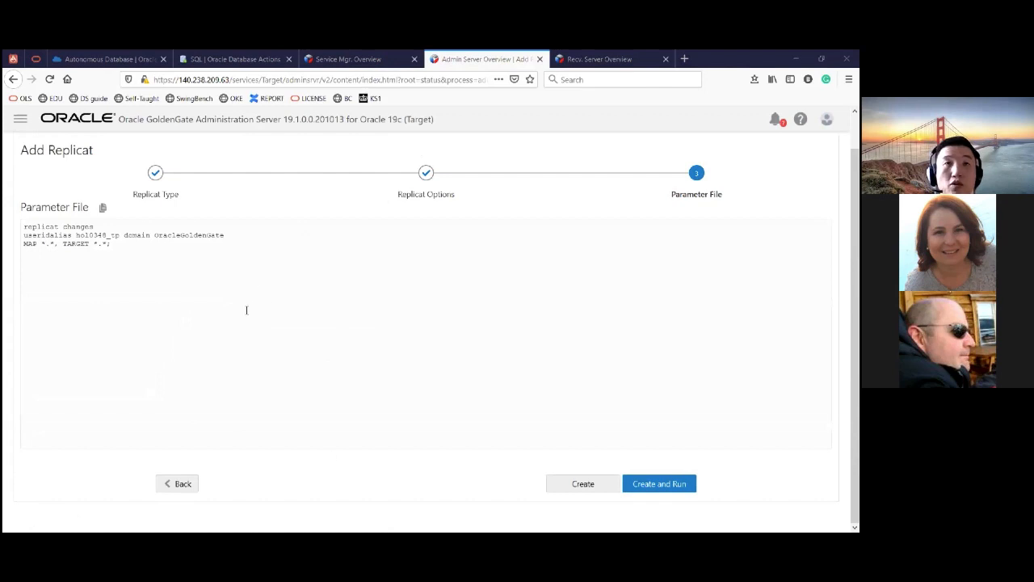
- Replace the default MAP line with mappings from public Countries, Cities, Parkings, ParkingData and PaymentData to the Parking schema, and create and run the replicat
drag(217, 299, 26, 247)
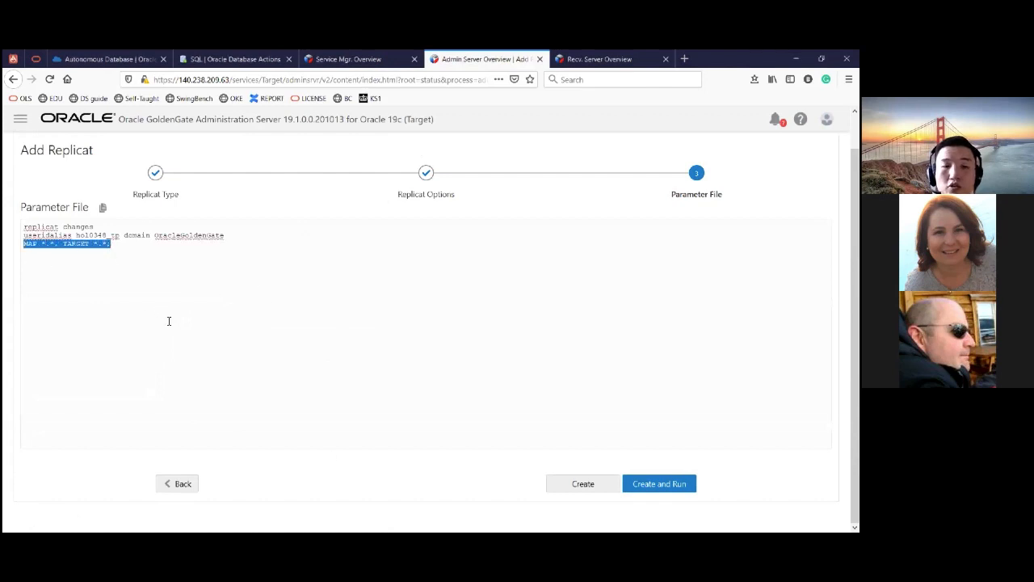
text(MAP public."Countries", TARGET Parking.Countries; MAP public."Cities", TARGET Parking.Cities; MAP public."Parkings", TARGET Parking.Parkings; MAP public."ParkingData", TARGET Parking.ParkingData; MAP public."PaymentData", TARGET Parking.PaymentData;)
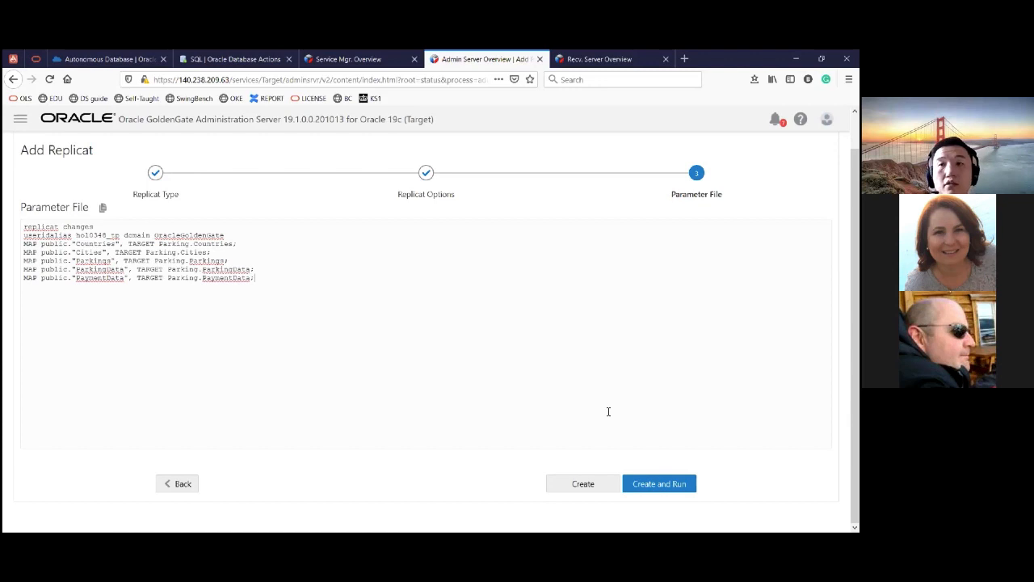
click(674, 487)
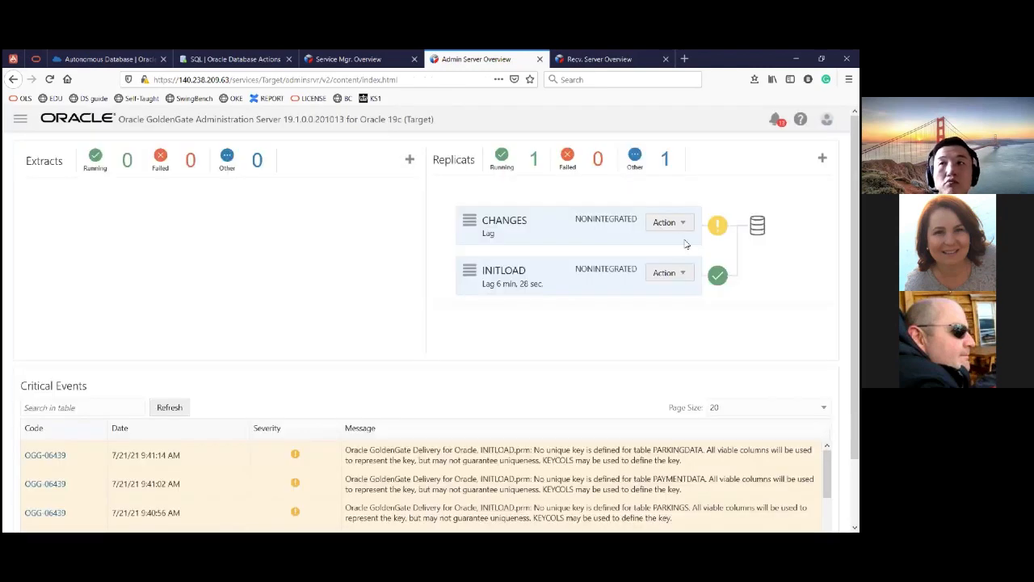
- Open the CHANGES replicat's details and examine its table statistics for updates to the Cities table
click(686, 243)
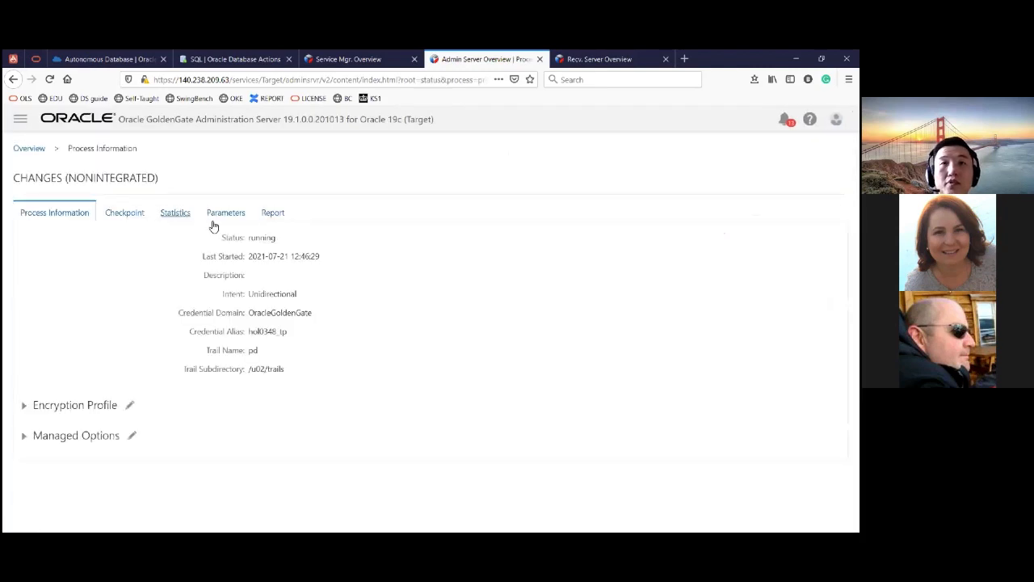
double_click(381, 343)
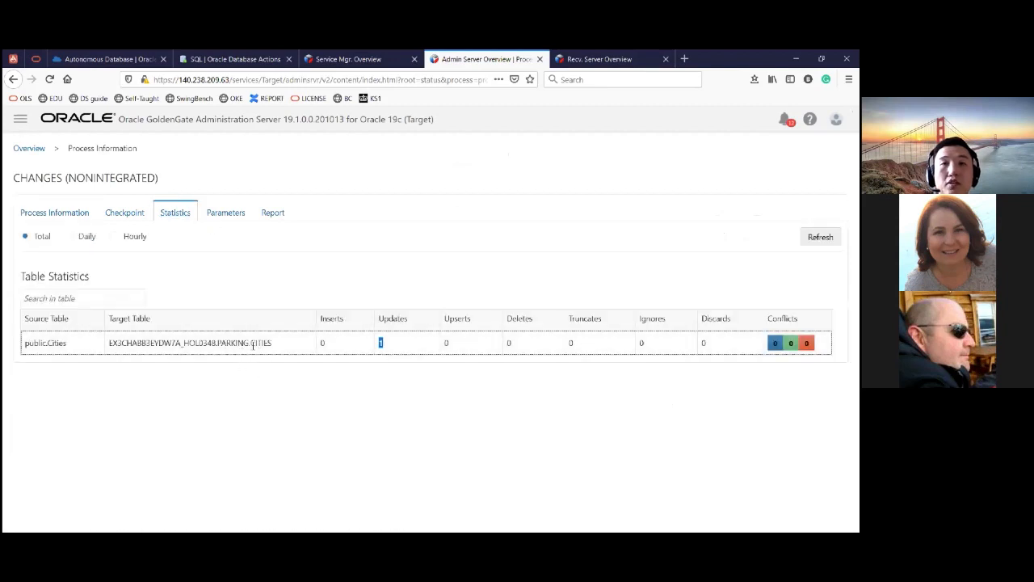
drag(220, 342, 106, 344)
click(178, 383)
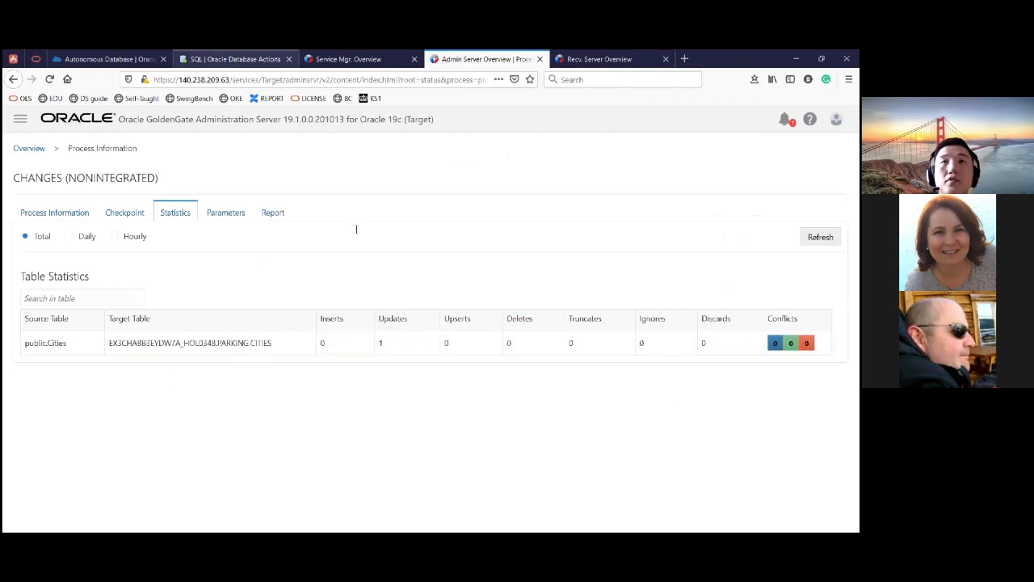
- In the Database Actions SQL worksheet, change the PARKING.CITIES query to select all columns with * and run it
click(231, 59)
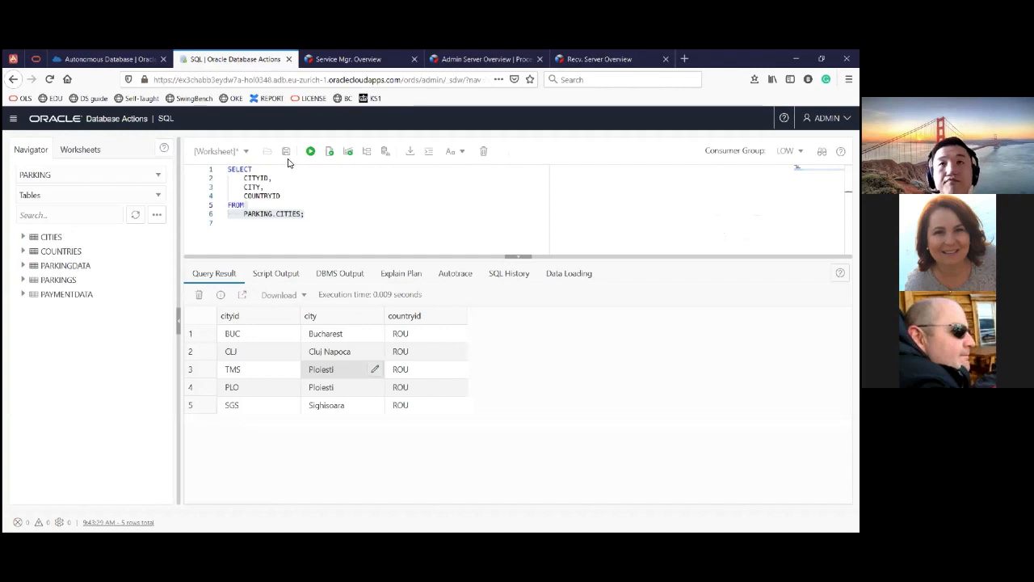
text(*)
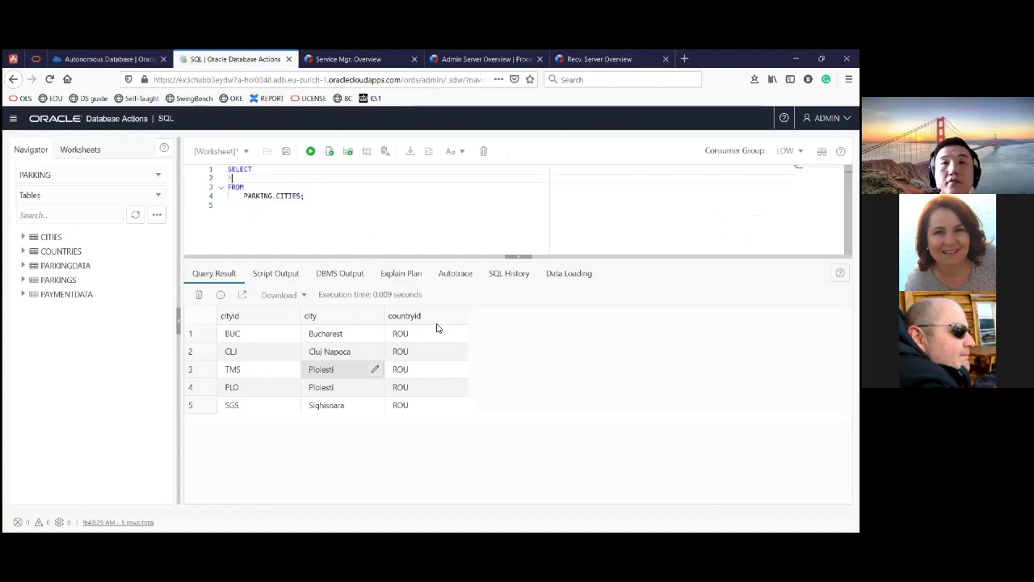
key(ctrl+a)
click(311, 152)
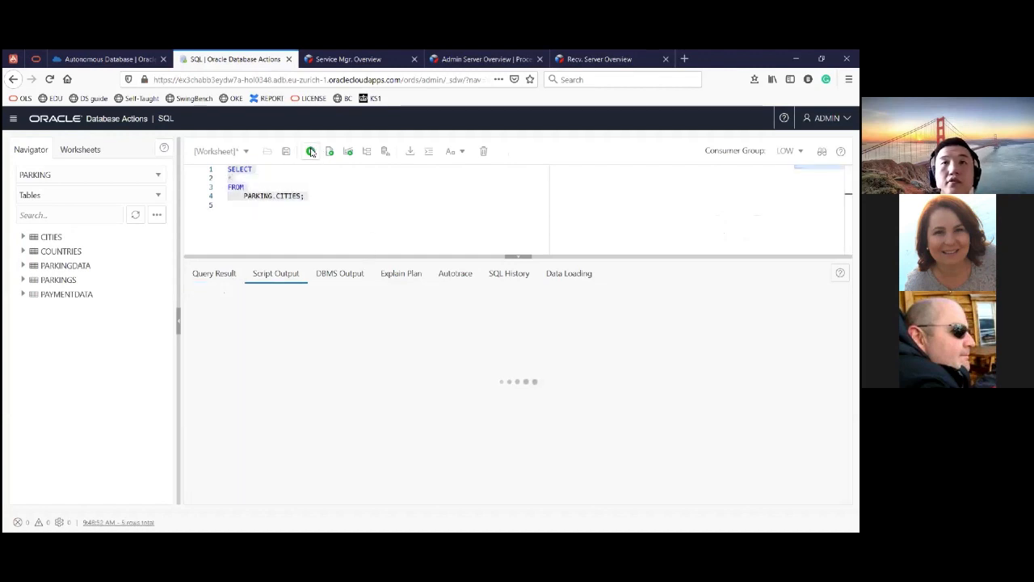
click(311, 152)
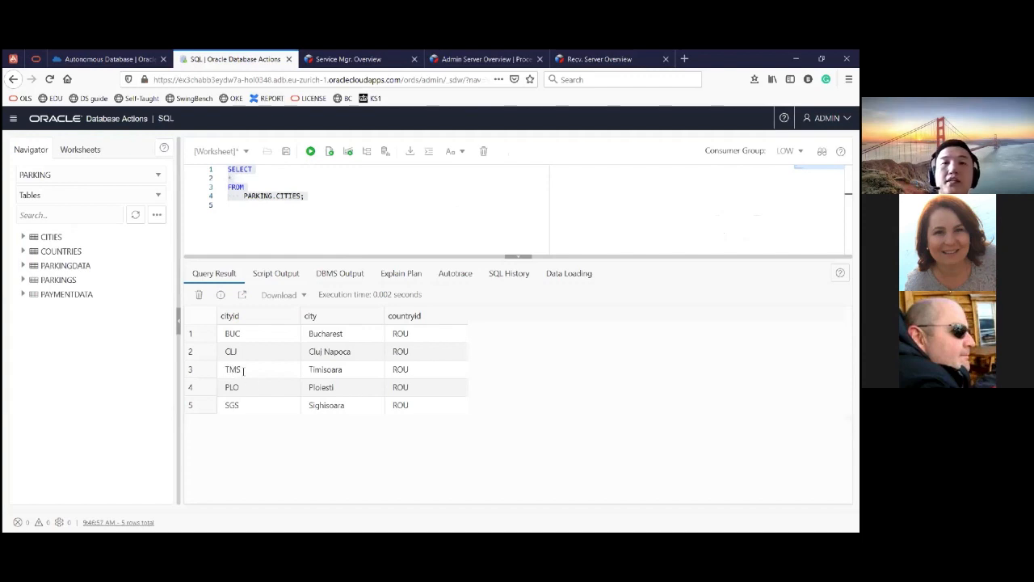
- Examine the city value in the TMS row of the query result and return to the Cloud Shell
double_click(230, 368)
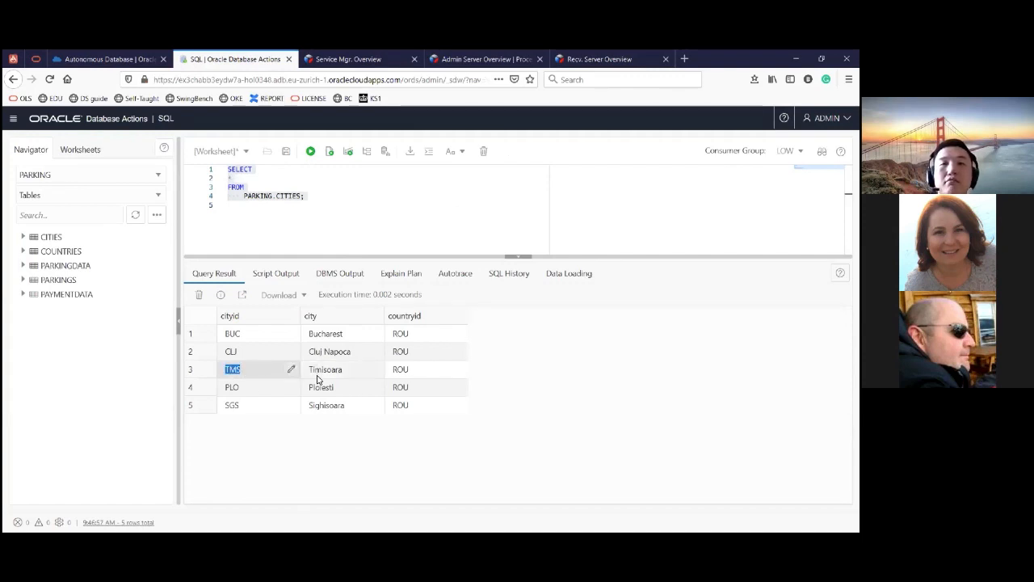
drag(309, 370, 357, 370)
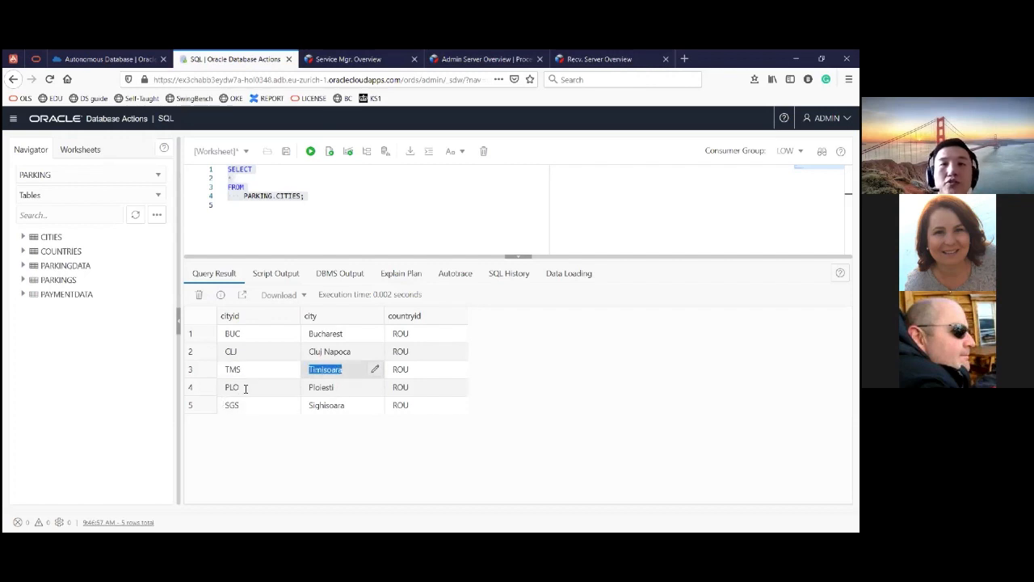
click(340, 387)
click(348, 369)
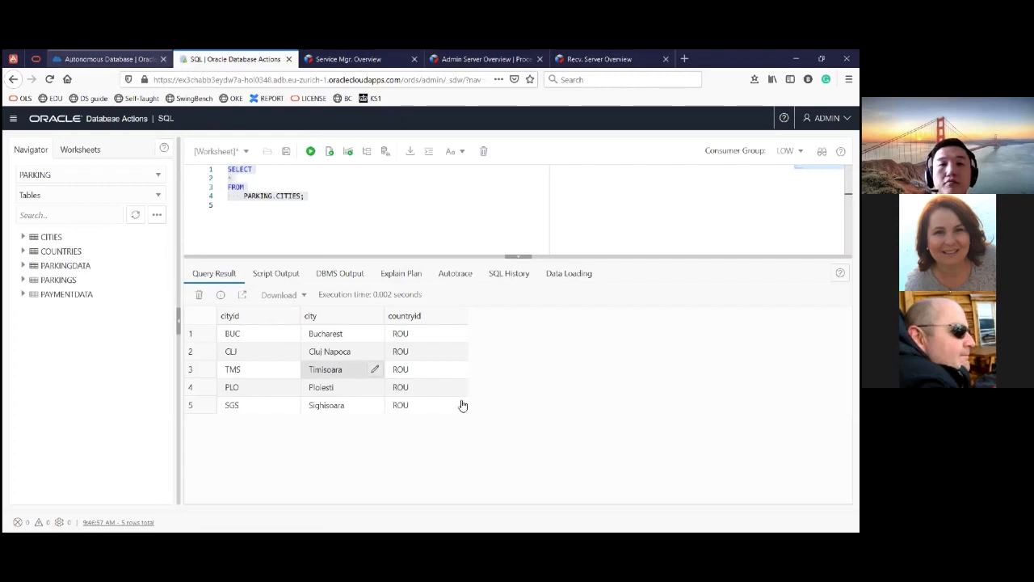
click(109, 59)
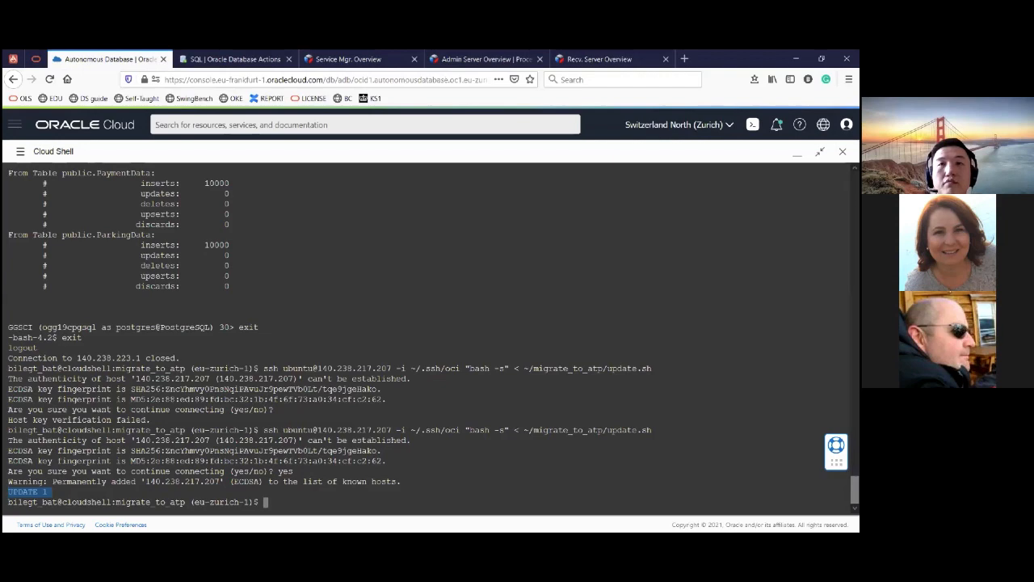
- Minimize the Cloud Shell and switch to PowerPoint, maximizing its window to review the GoldenGate flow slide
click(798, 153)
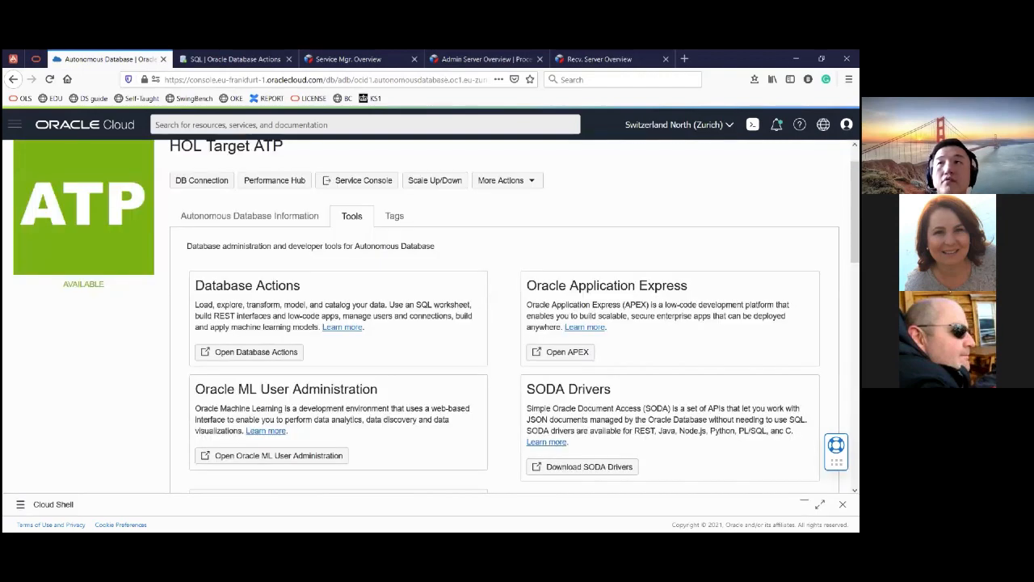
key(alt+Tab)
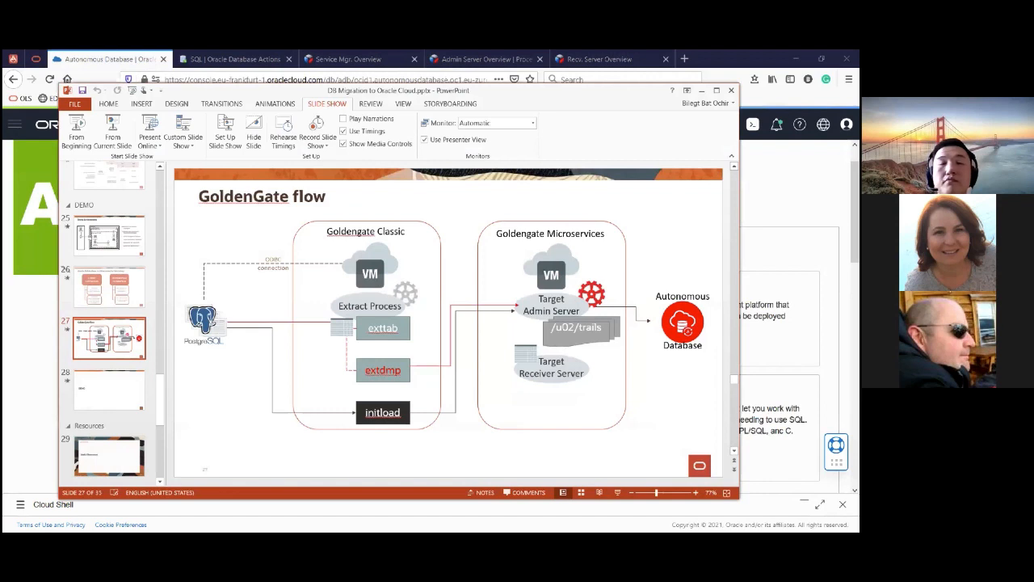
click(717, 91)
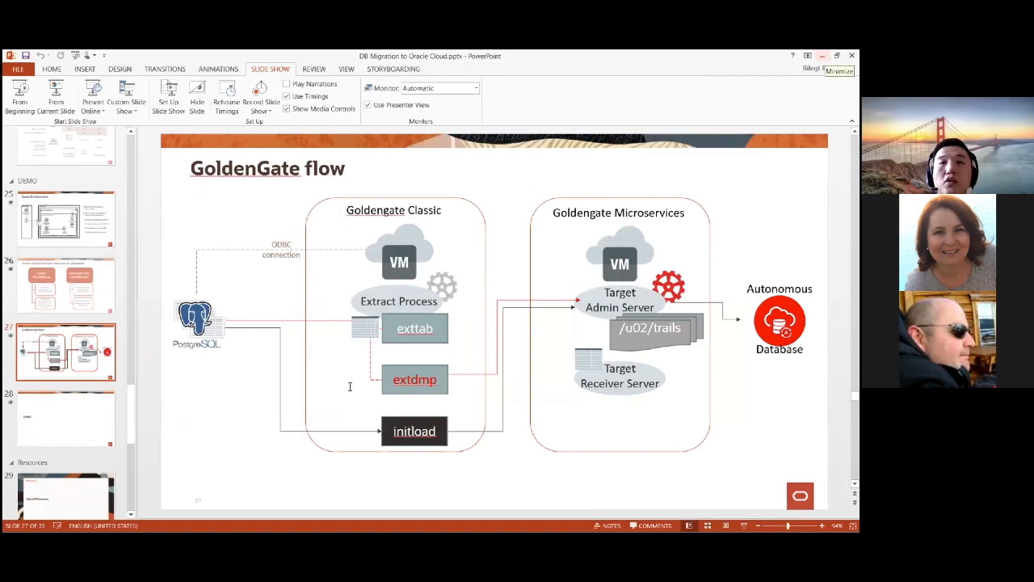
- Return to the browser's Database Actions SQL worksheet, review the PARKING.CITIES query result and clear the query text selection
key(alt+Tab)
key(ctrl+Tab)
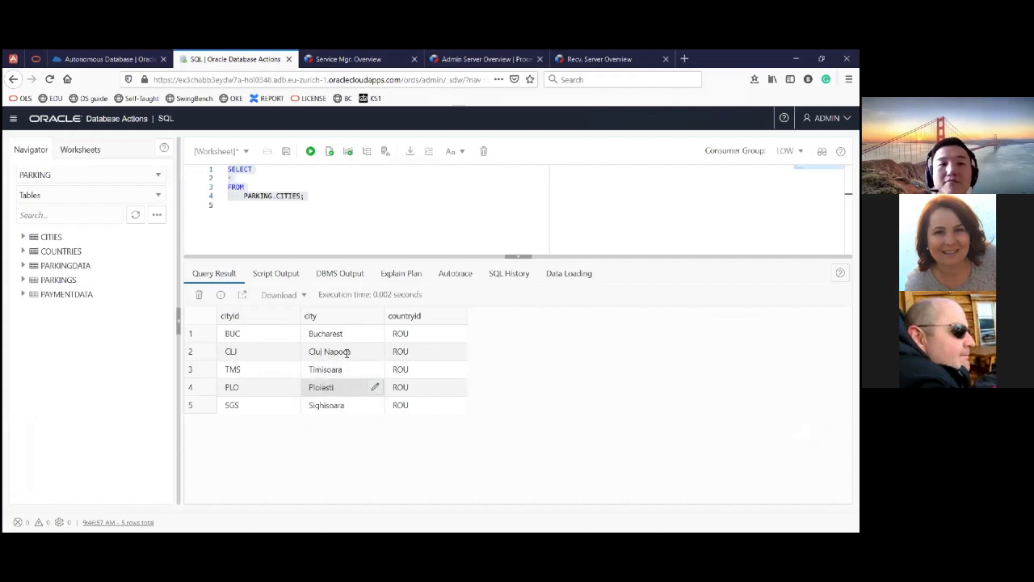
click(457, 203)
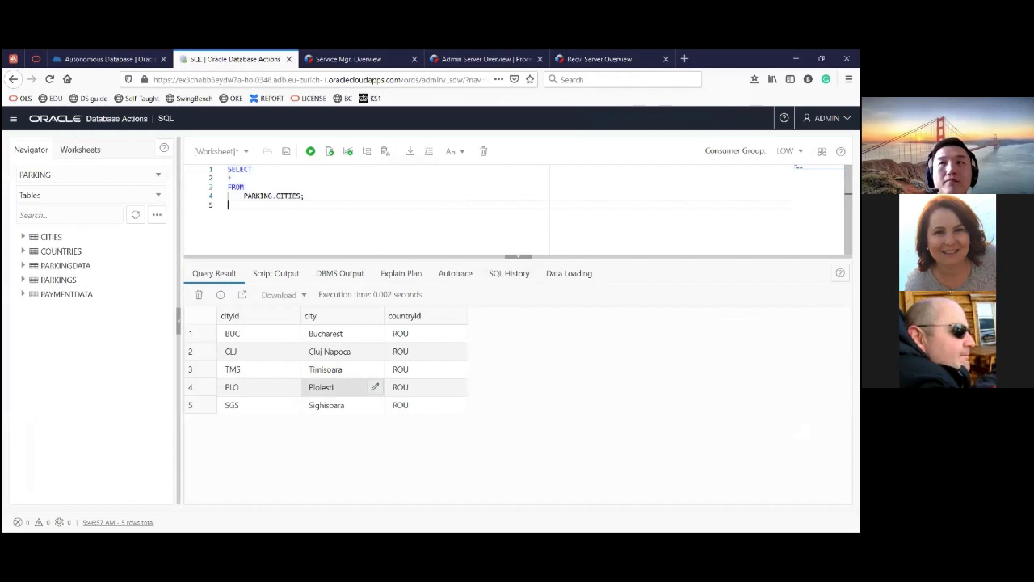
- In the GoldenGate Administration Server, view the replicat types offered for a new replicat and go back to the overview
click(443, 59)
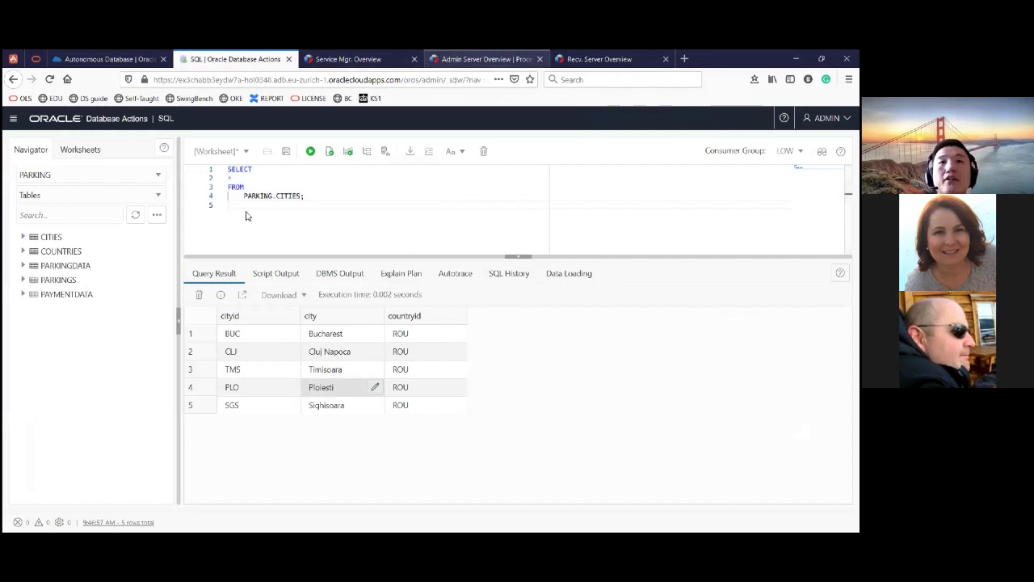
click(38, 152)
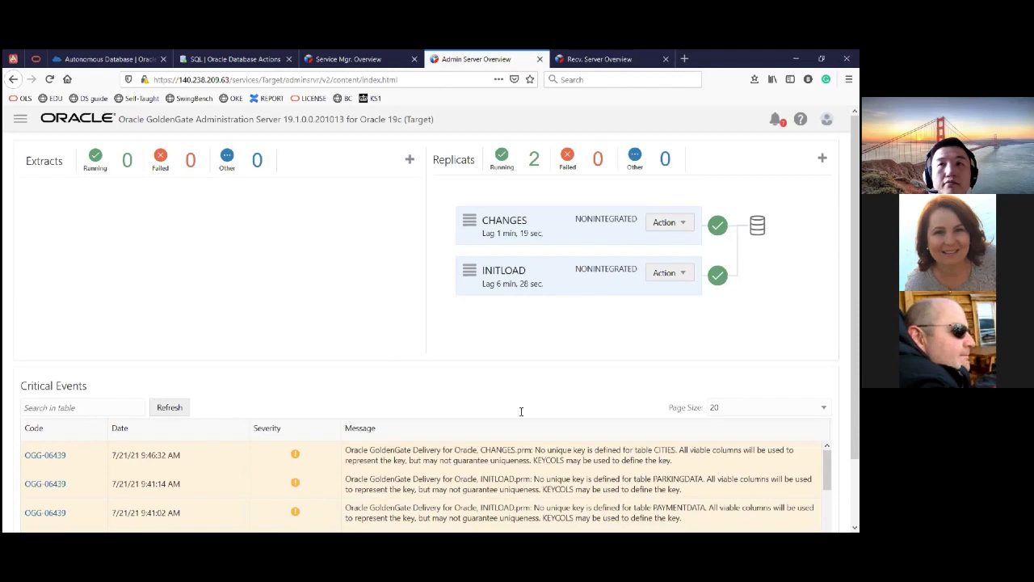
click(822, 158)
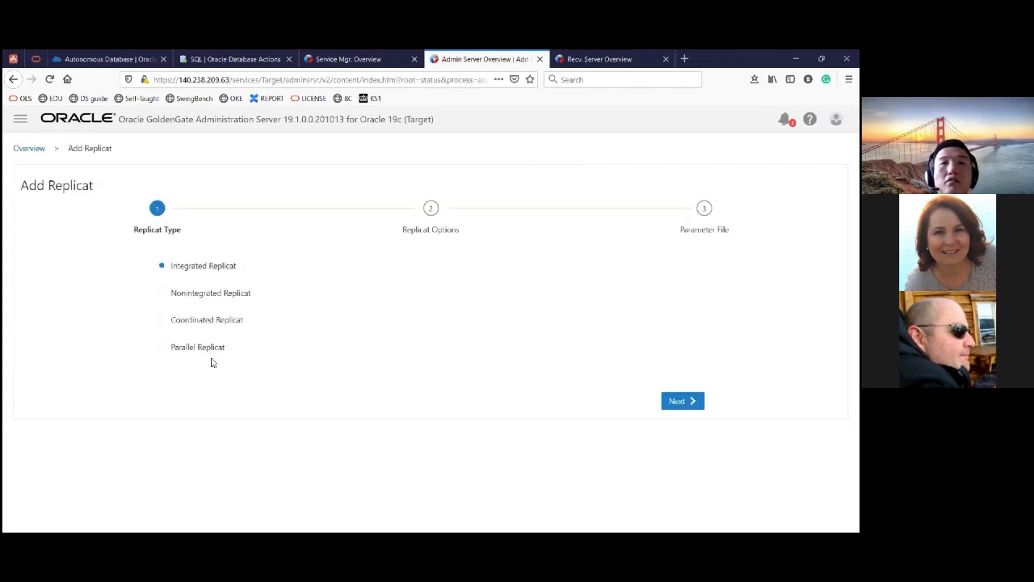
click(35, 151)
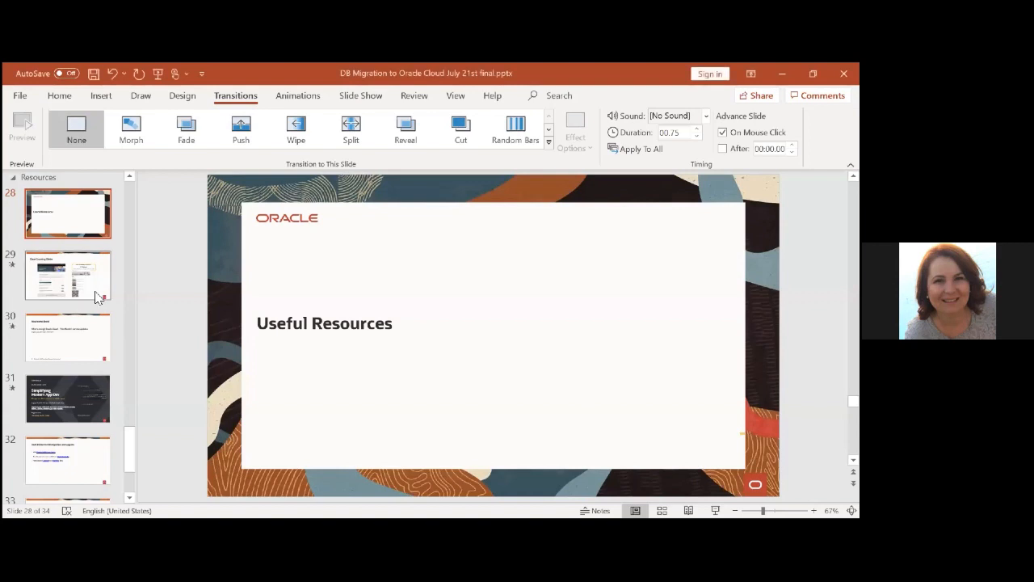
- Start the PowerPoint slide show from the Useful Resources slide
click(715, 511)
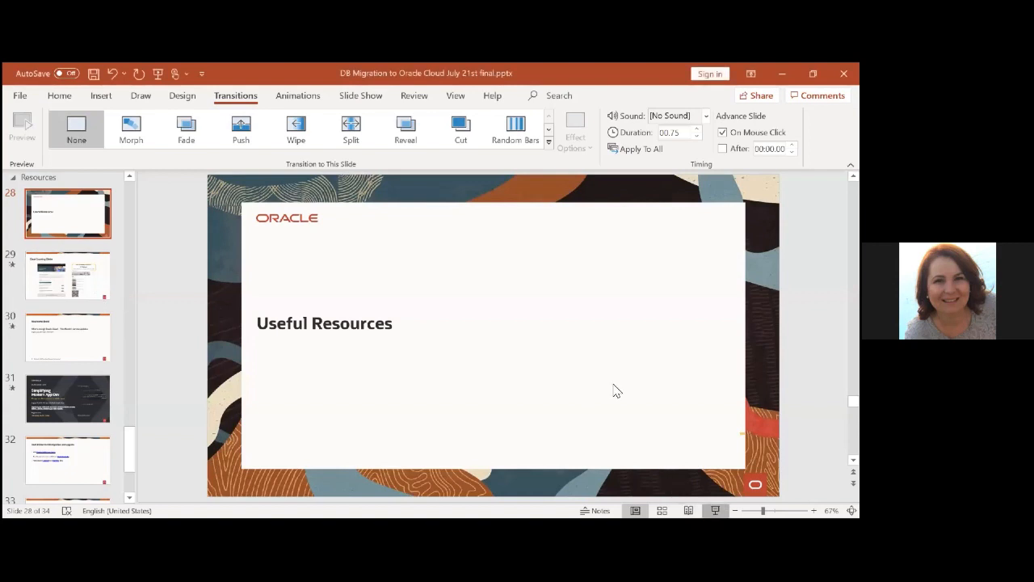